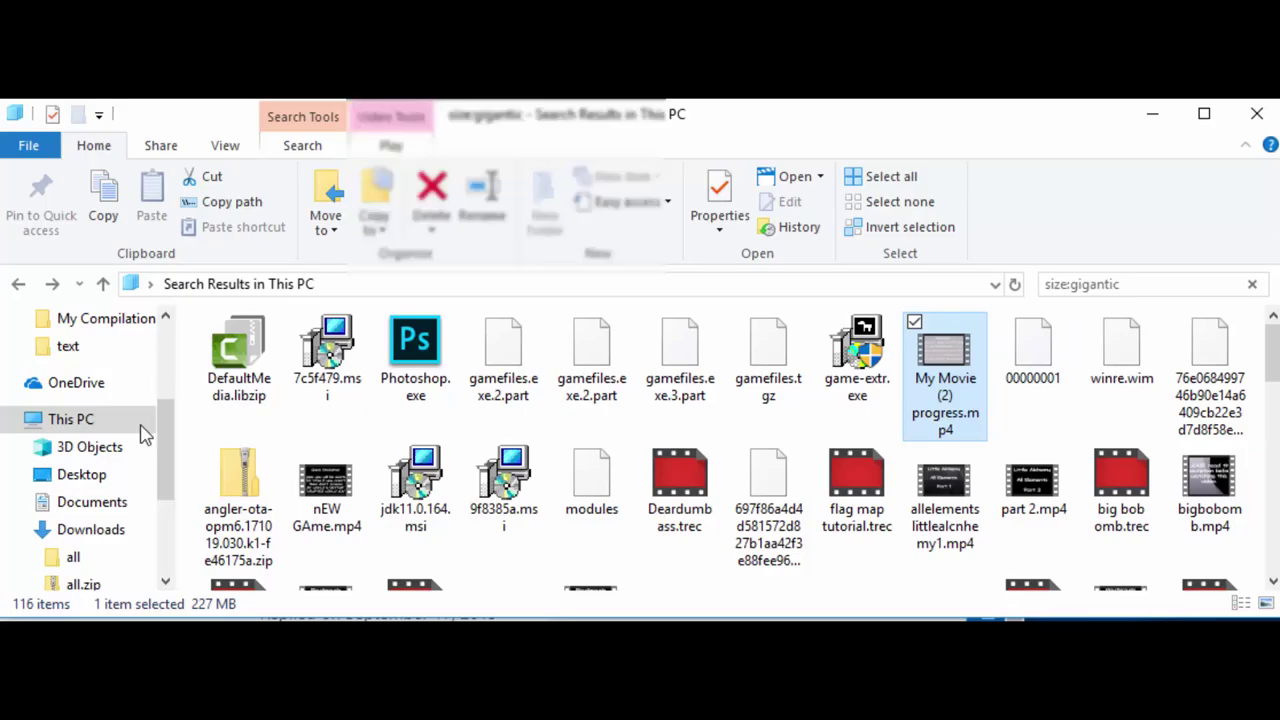
# Try to delete My Movie (2) progress.mp4 from the search results and dismiss the error dialog
pyautogui.press('Delete')
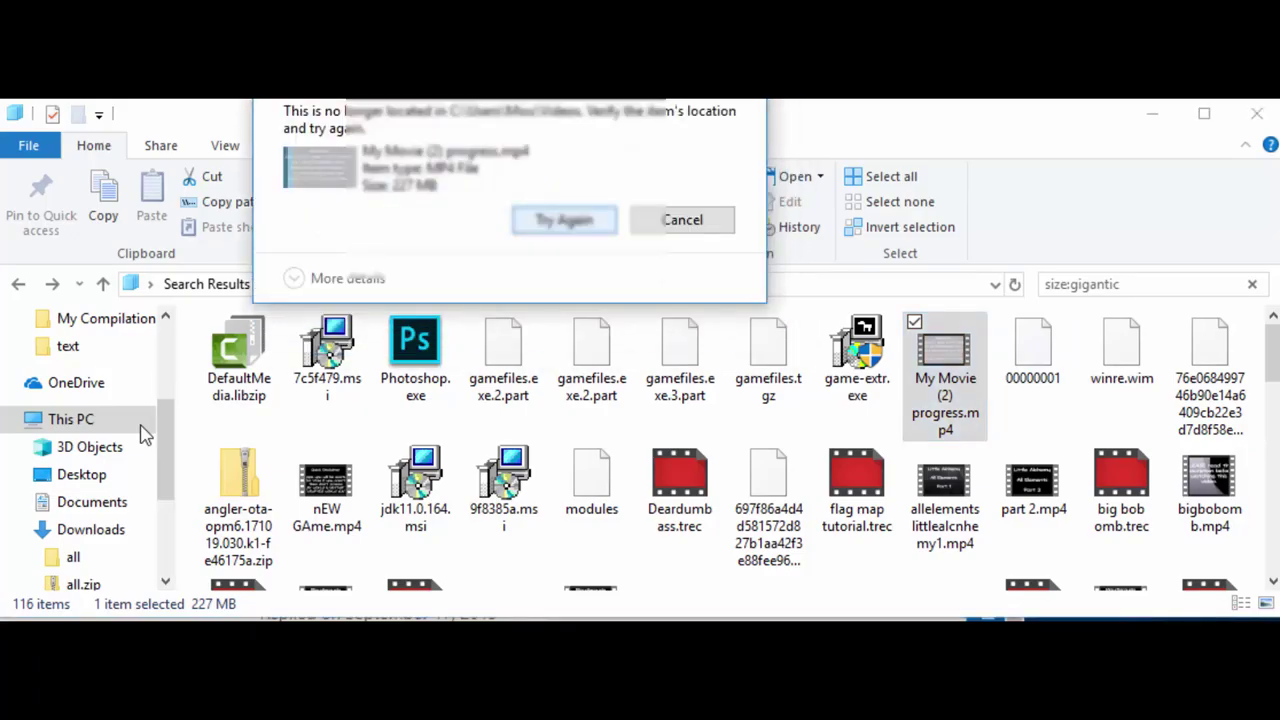
pyautogui.press('Tab')
pyautogui.press('Return')
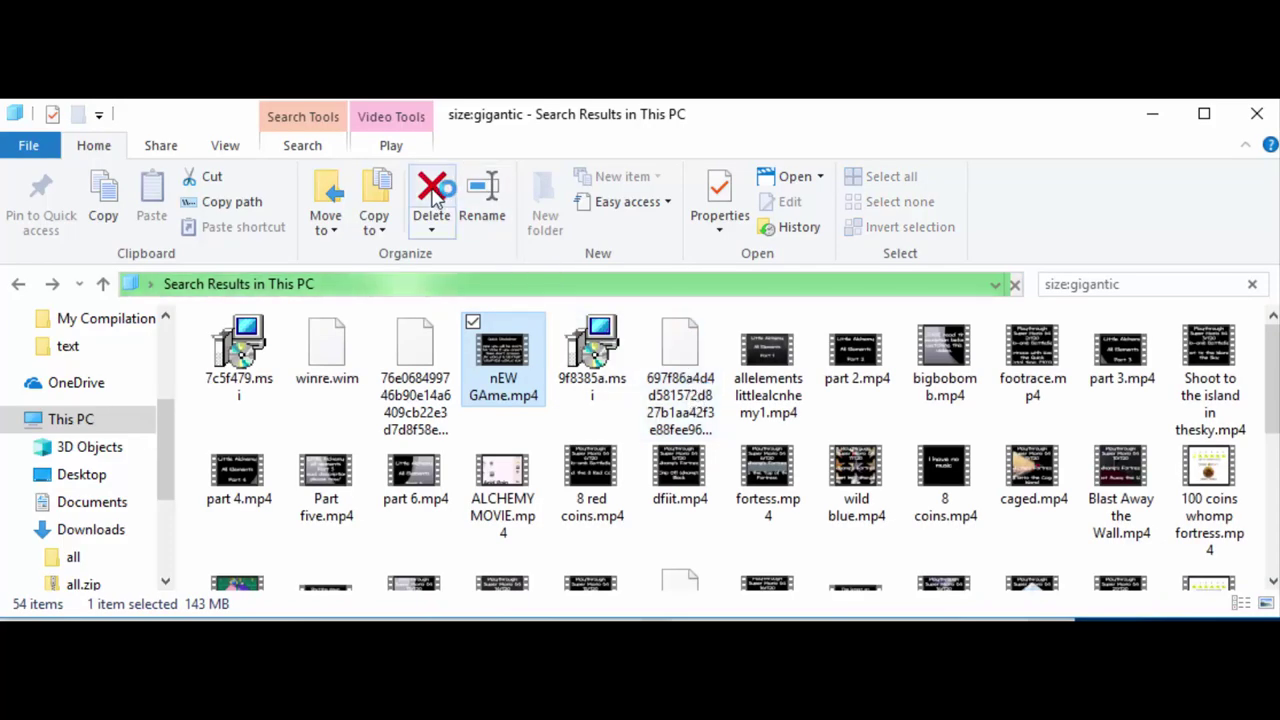
# Show the Recycle Bin in the other File Explorer window and place the size:gigantic search results beside it
pyautogui.click(805, 410)
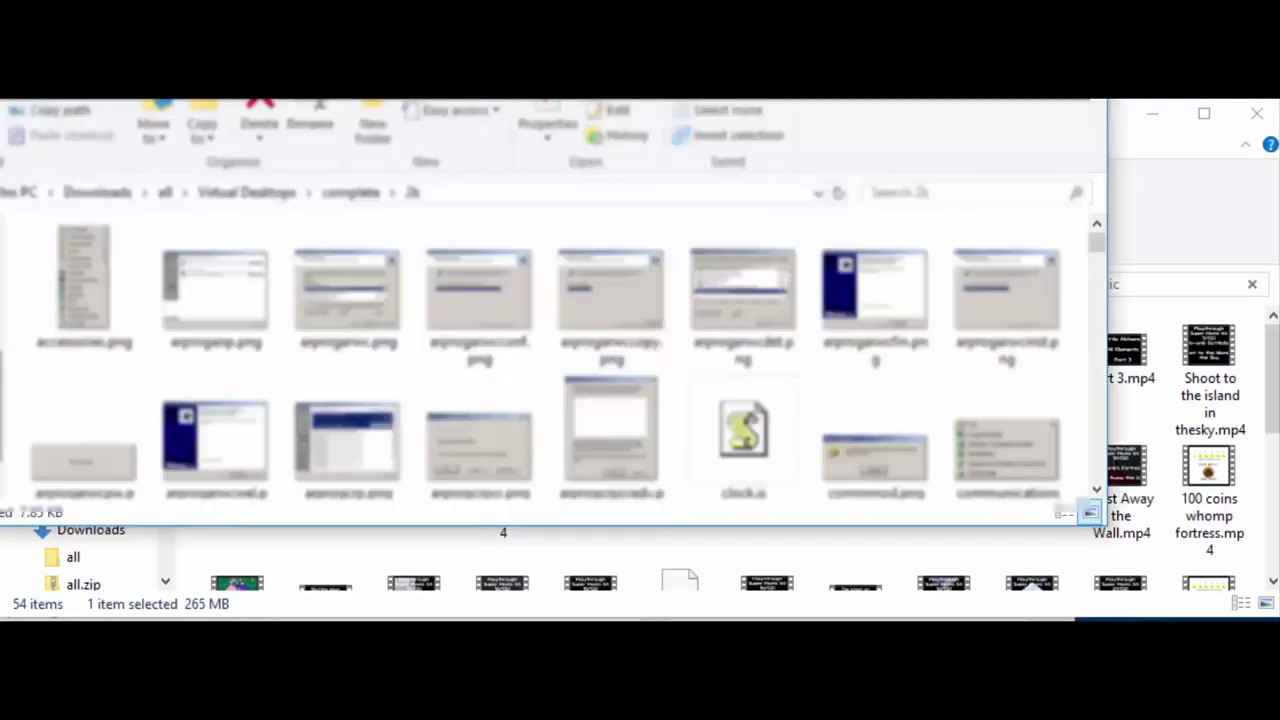
pyautogui.click(1, 192)
pyautogui.click(12, 407)
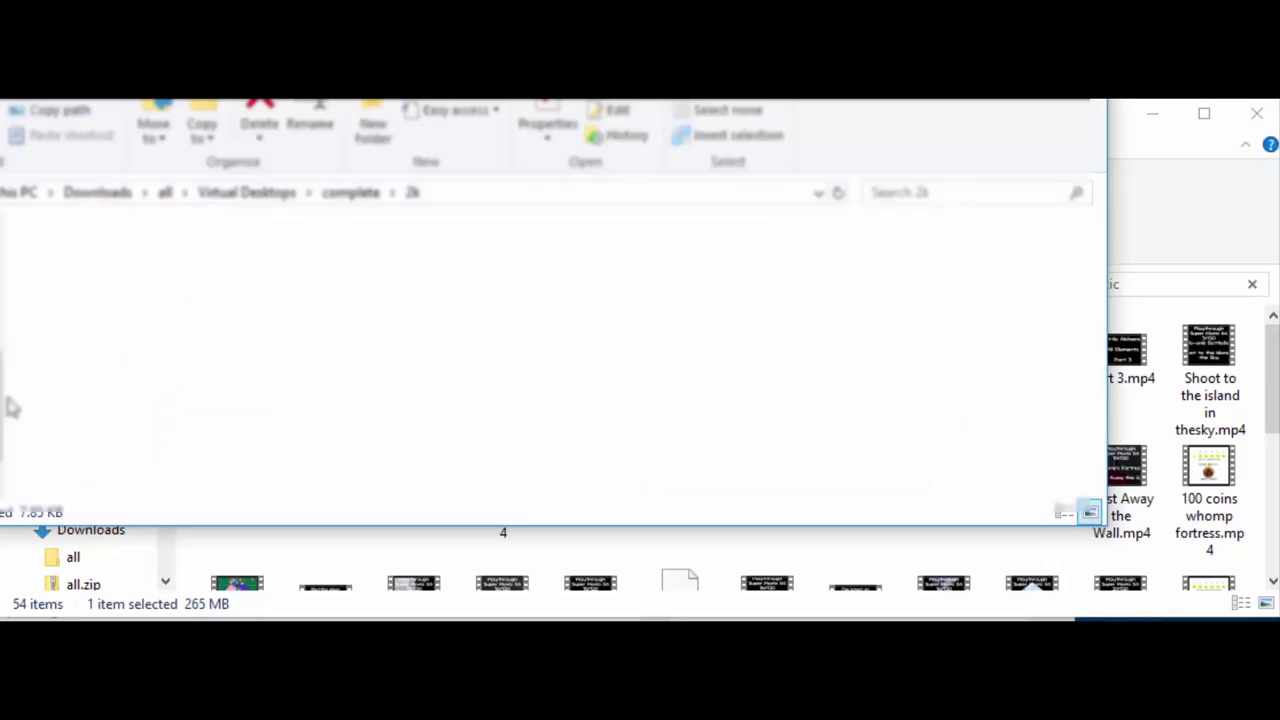
pyautogui.click(1157, 245)
pyautogui.moveTo(597, 128); pyautogui.dragTo(893, 118)
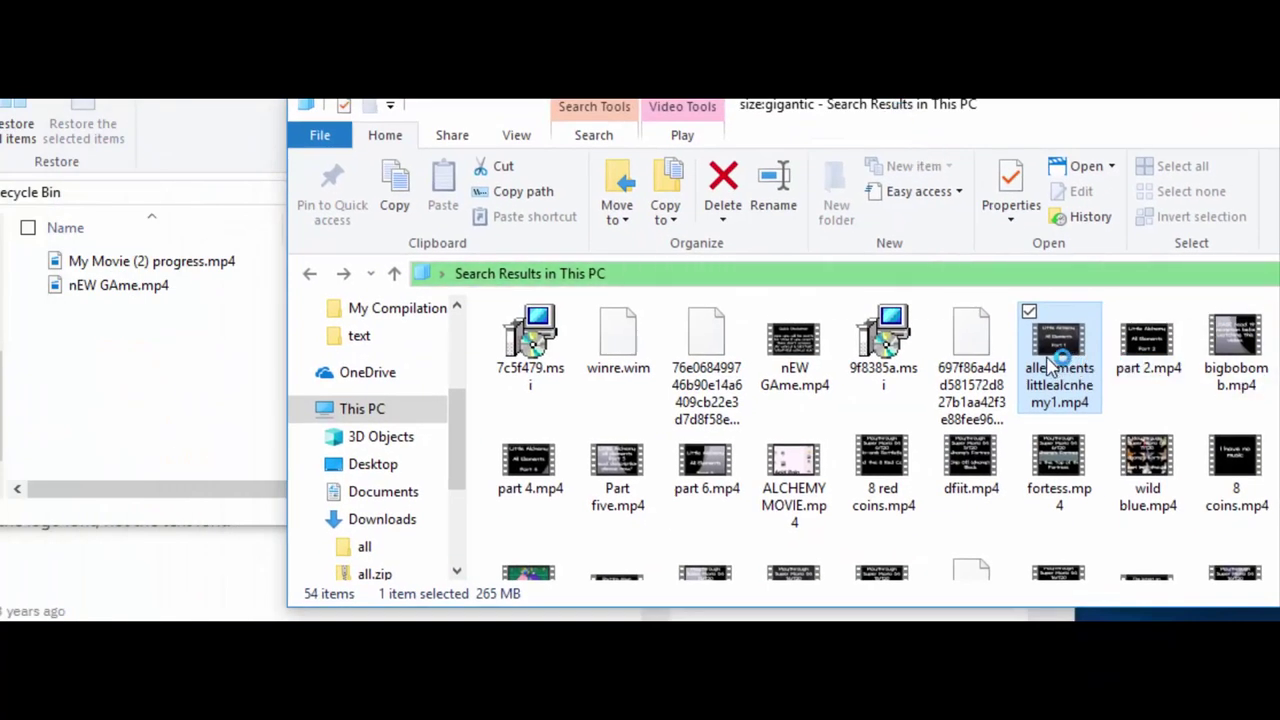
# Delete allelementslittlealcnhemy1.mp4, part 2.mp4 and bigbobomb.mp4 from the search results
pyautogui.click(1152, 355)
pyautogui.press('Delete')
pyautogui.click(1240, 350)
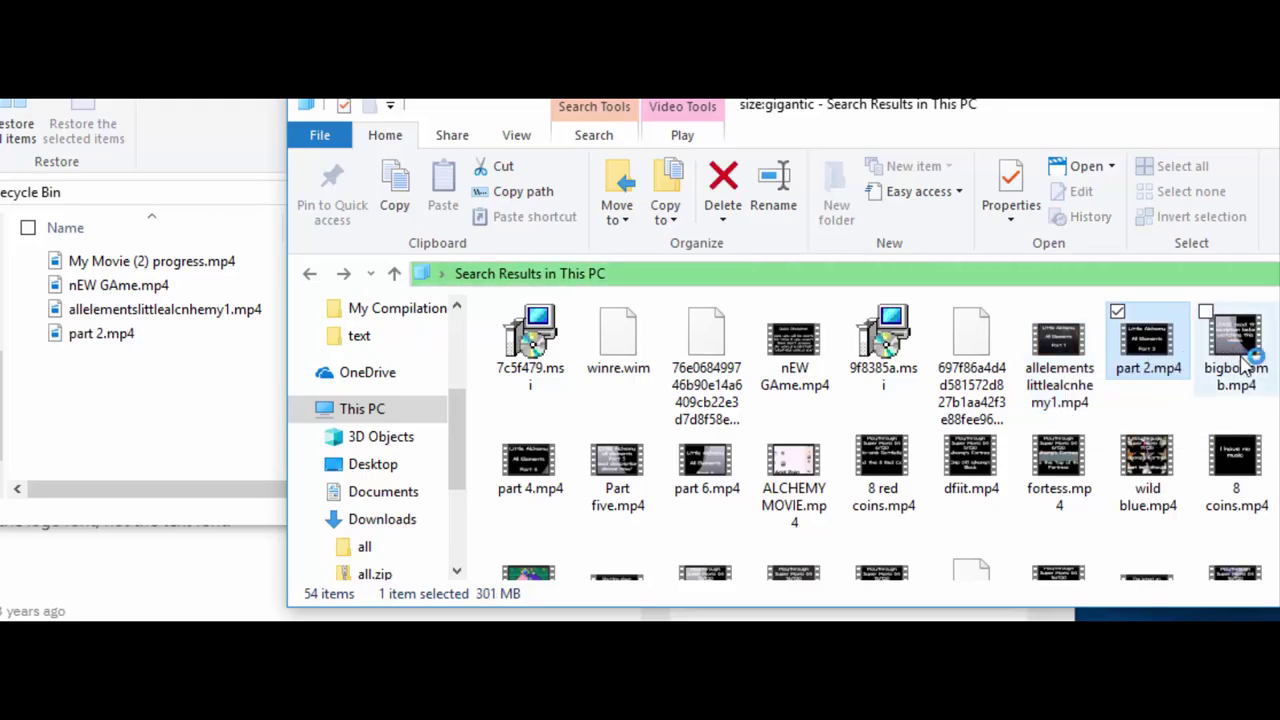
pyautogui.press('Delete')
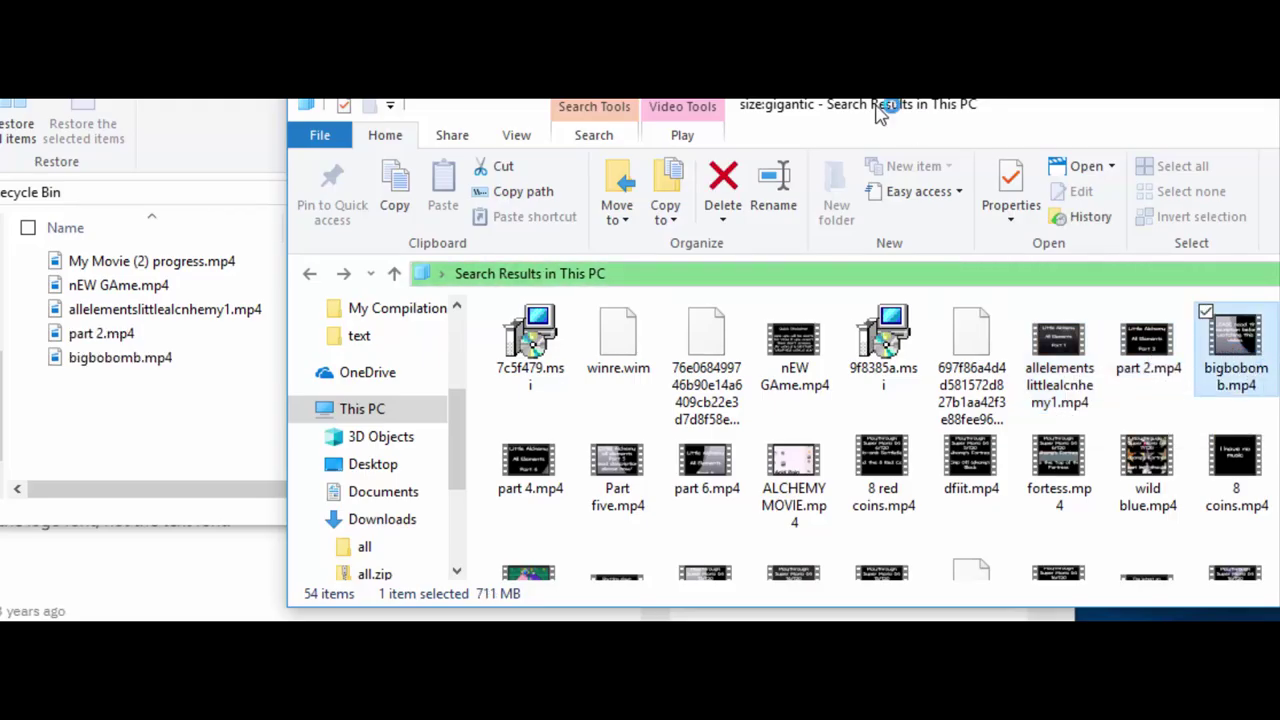
# Delete footrace.mp4, part 3.mp4 and Shoot to the island in thesky.mp4 from the search results
pyautogui.moveTo(828, 113); pyautogui.dragTo(740, 203)
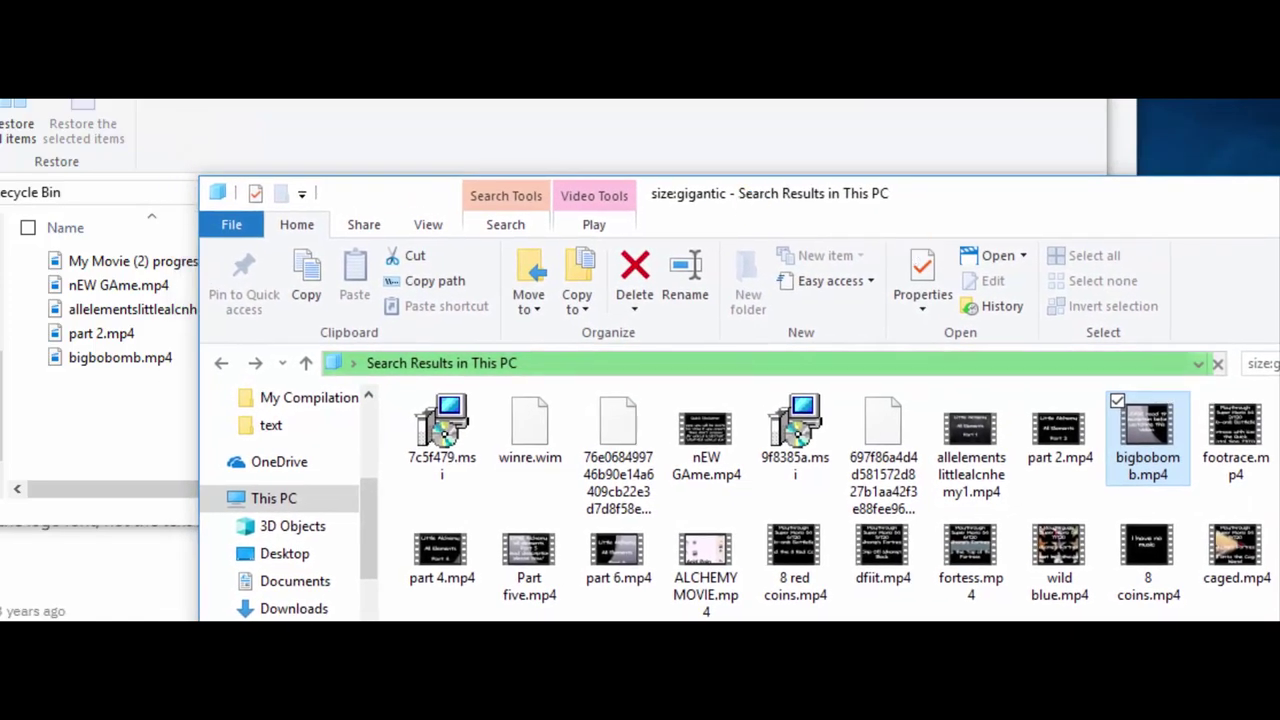
pyautogui.click(1232, 468)
pyautogui.press('Delete')
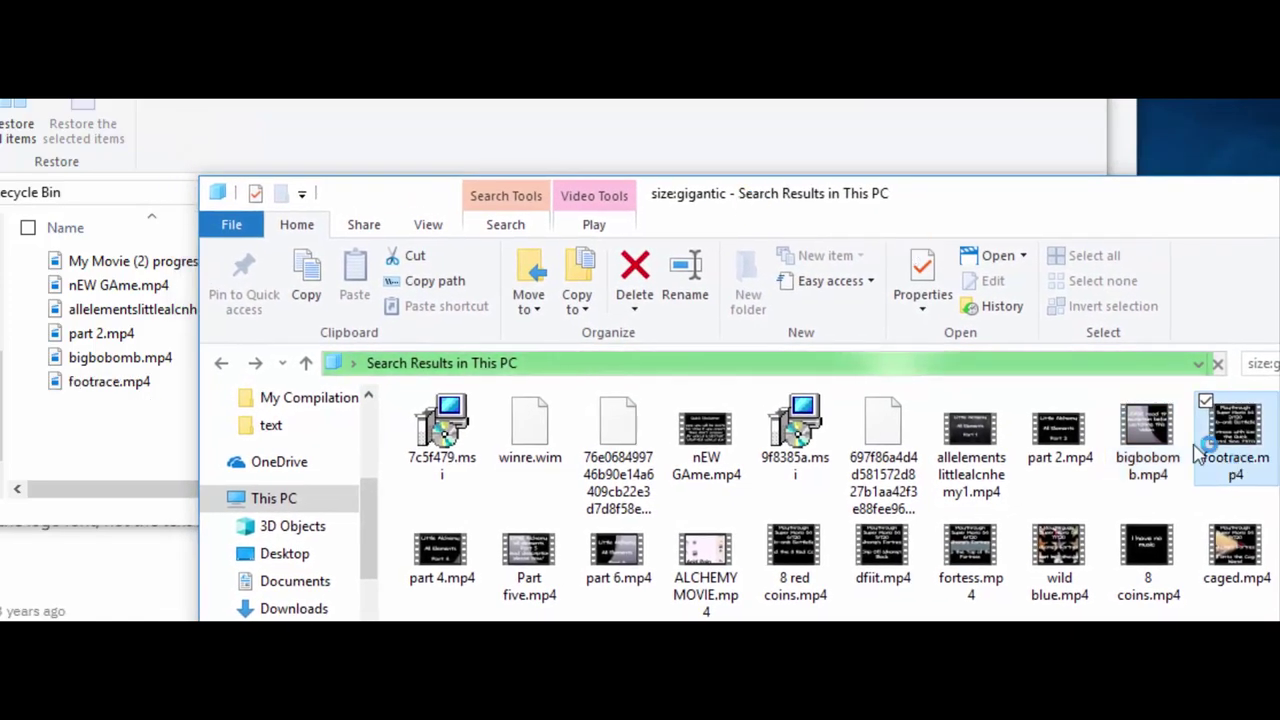
pyautogui.moveTo(640, 207); pyautogui.dragTo(400, 295)
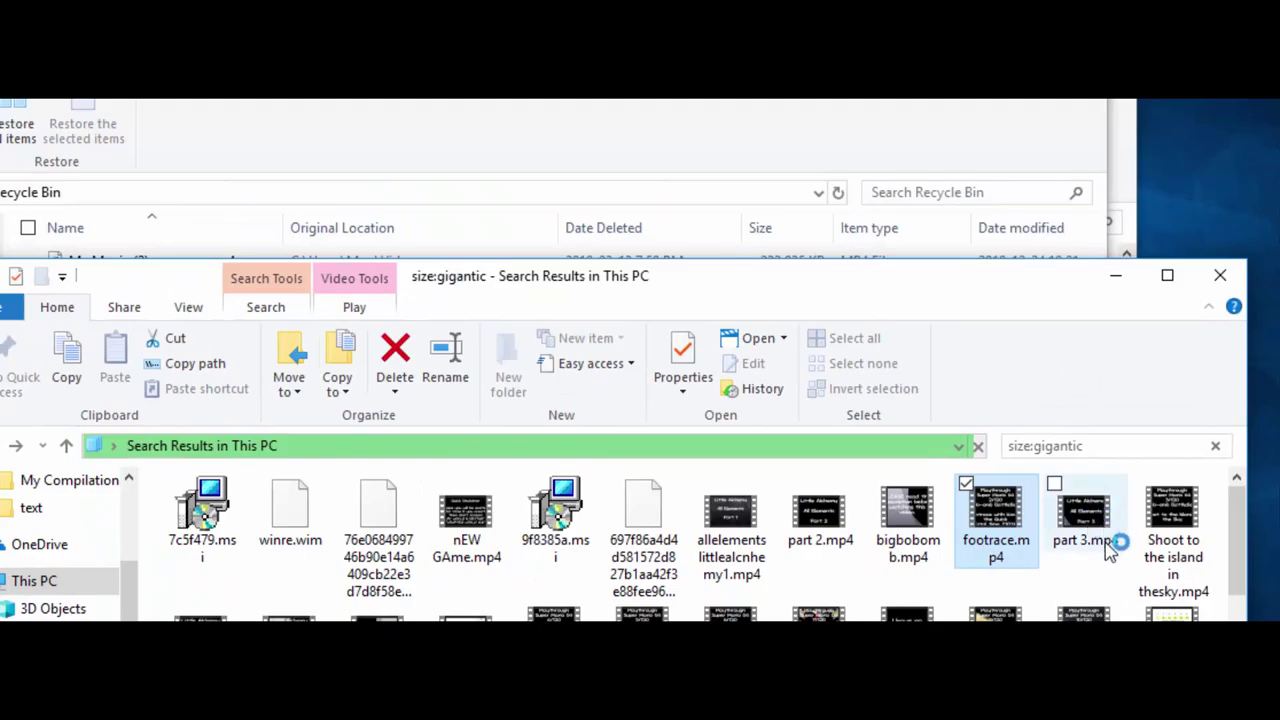
pyautogui.click(1108, 550)
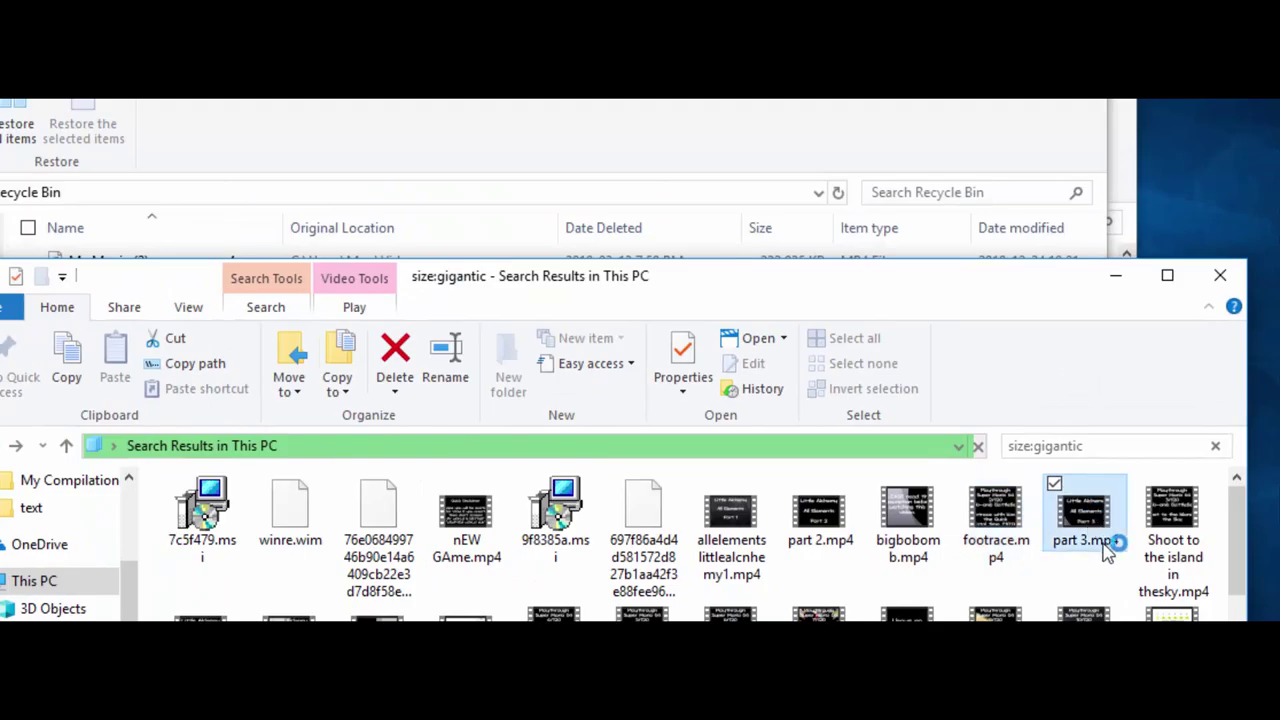
pyautogui.click(1195, 555)
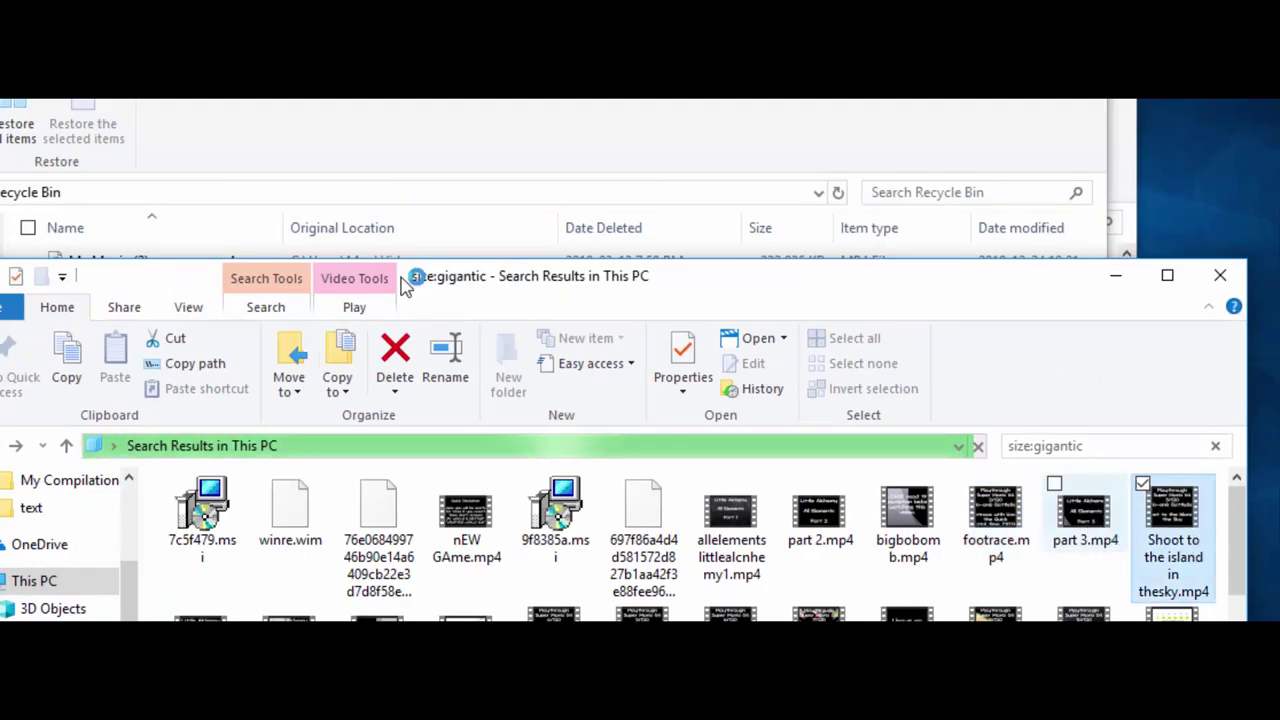
# Delete part 4.mp4, Part five.mp4, part 6.mp4 and ALCHEMY MOVIE.mp4 from the search results
pyautogui.moveTo(512, 245); pyautogui.dragTo(540, 130)
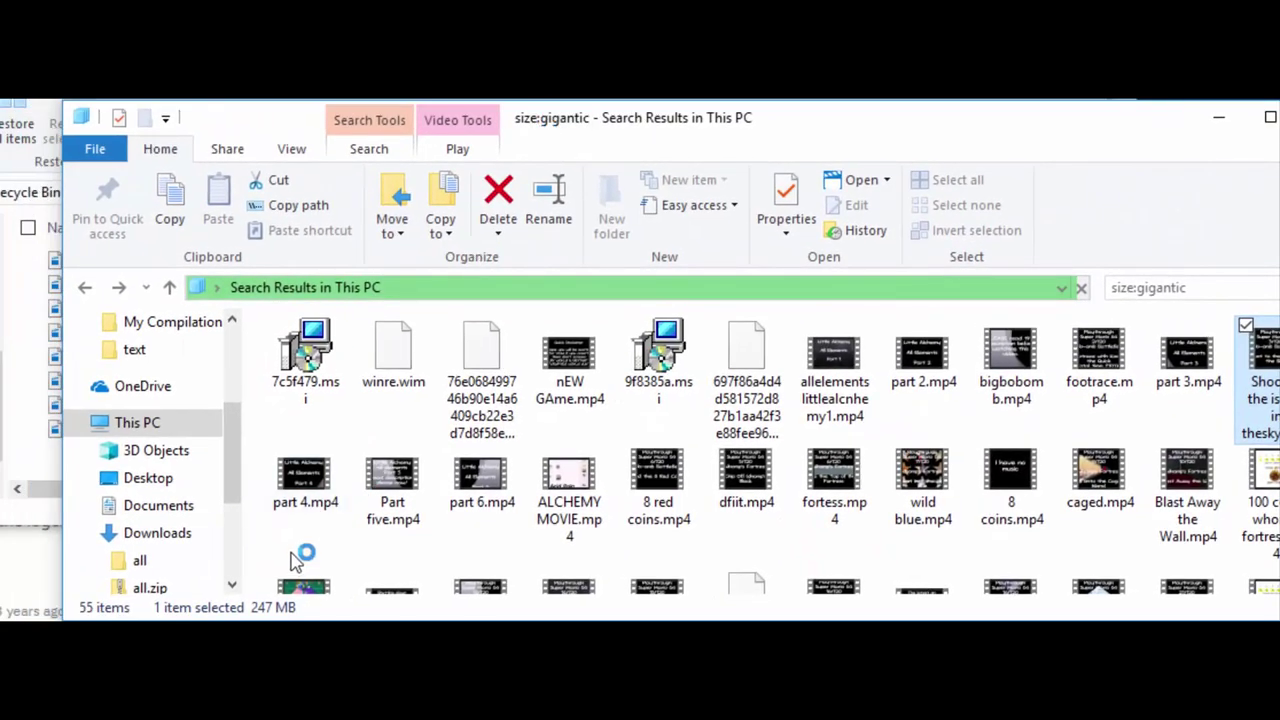
pyautogui.click(302, 485)
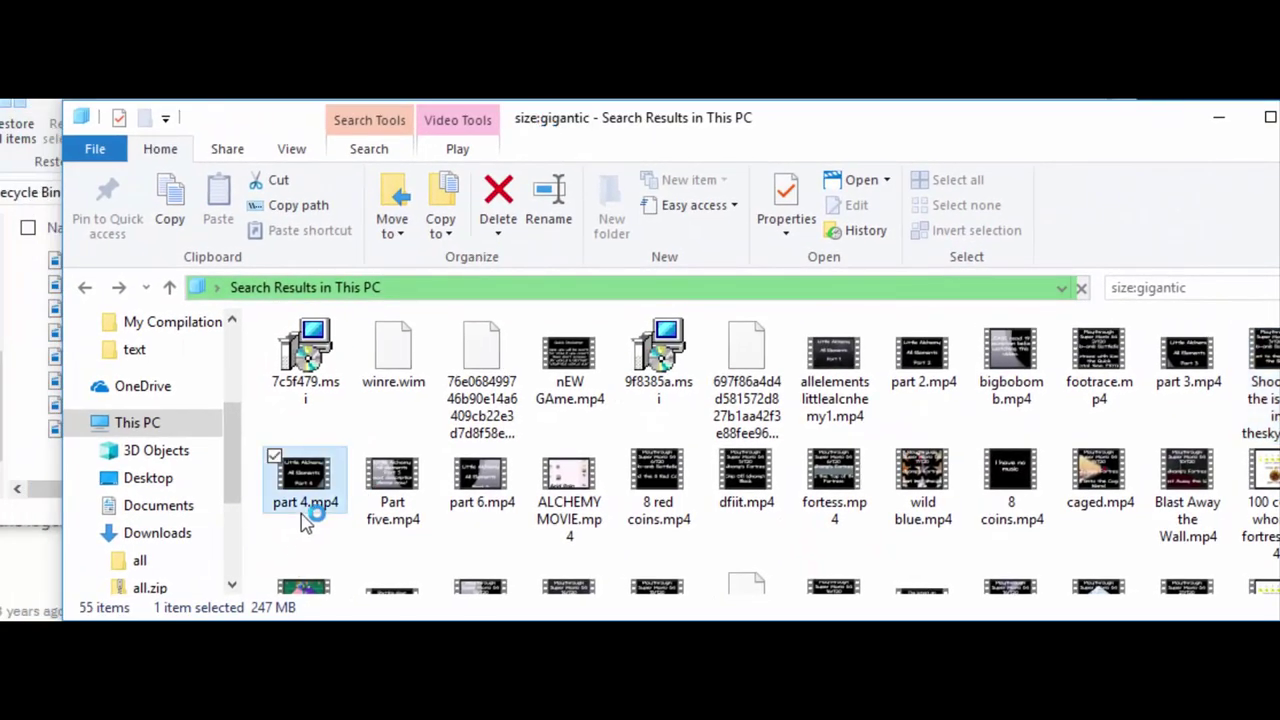
pyautogui.click(378, 513)
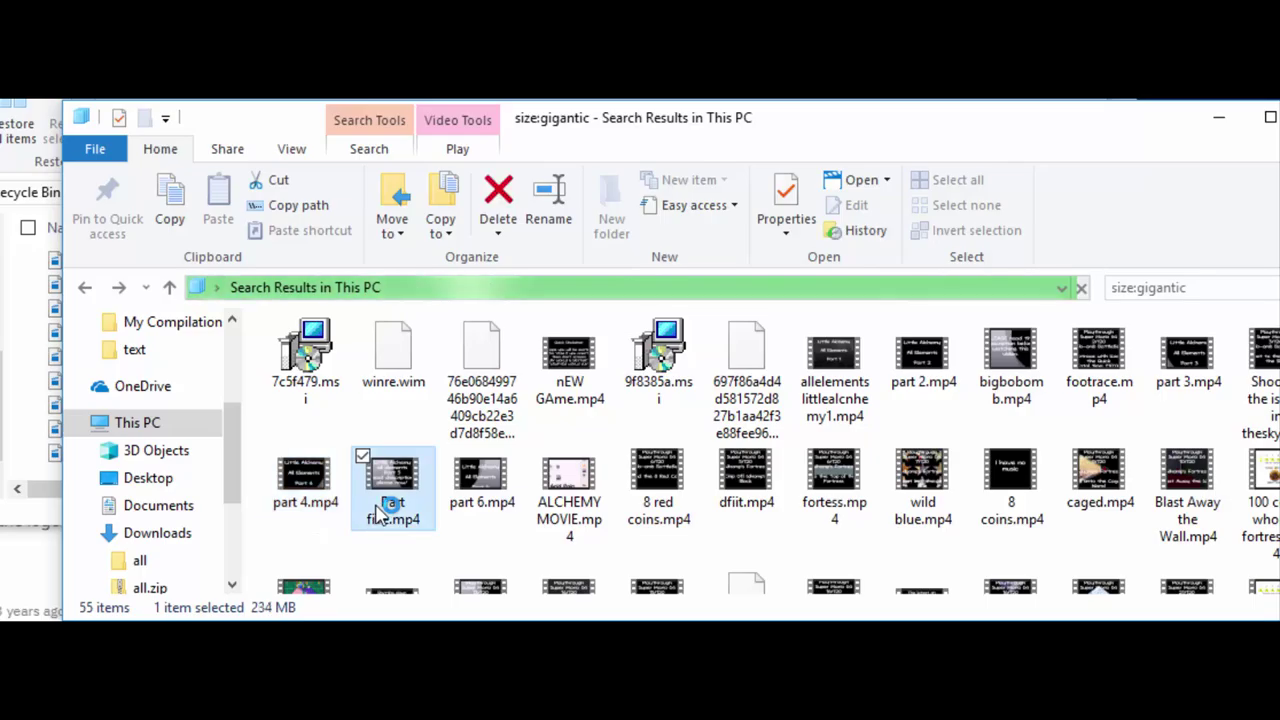
pyautogui.click(497, 508)
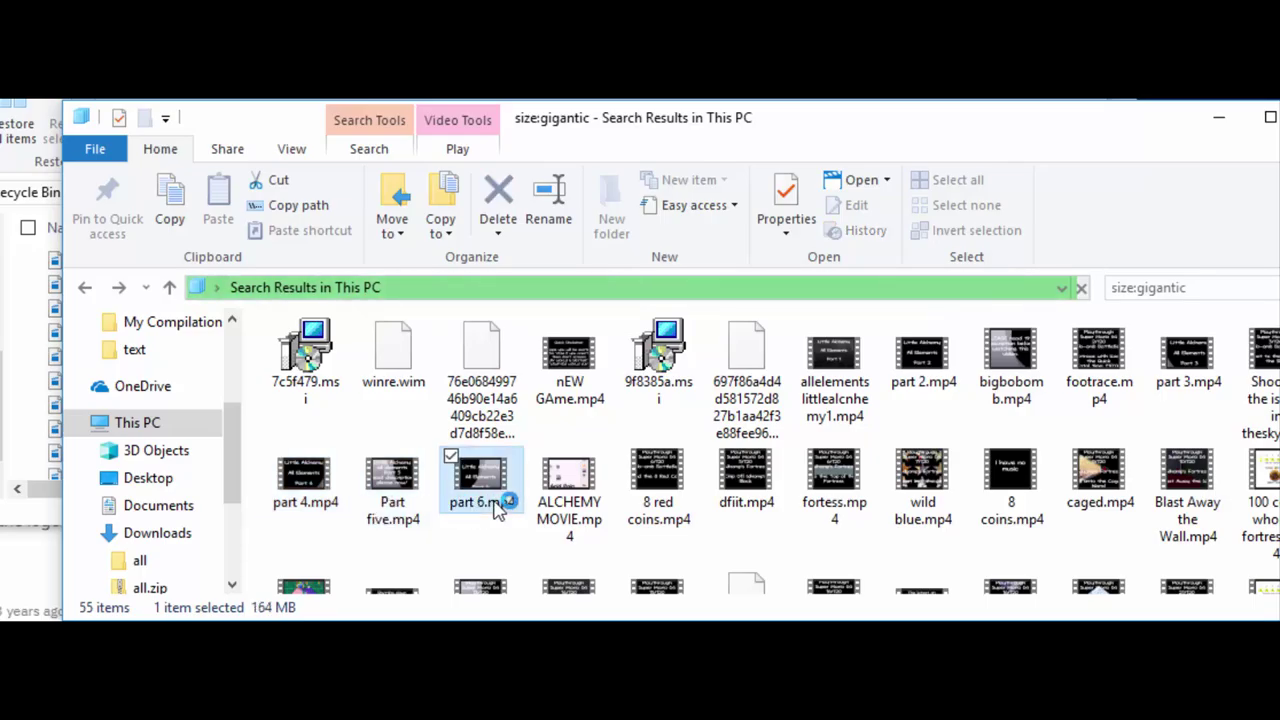
pyautogui.click(549, 500)
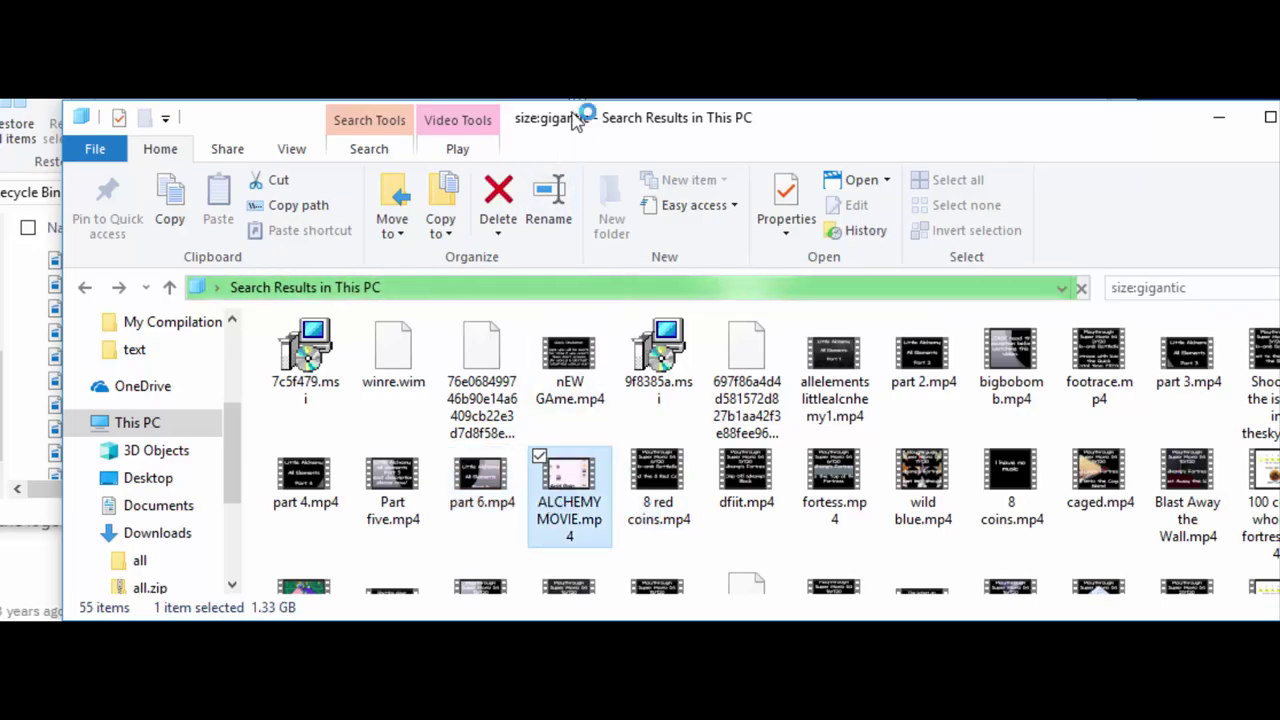
# Go through the deleted files in the Recycle Bin down to ALCHEMY MOVIE.mp4
pyautogui.moveTo(578, 122); pyautogui.dragTo(876, 138)
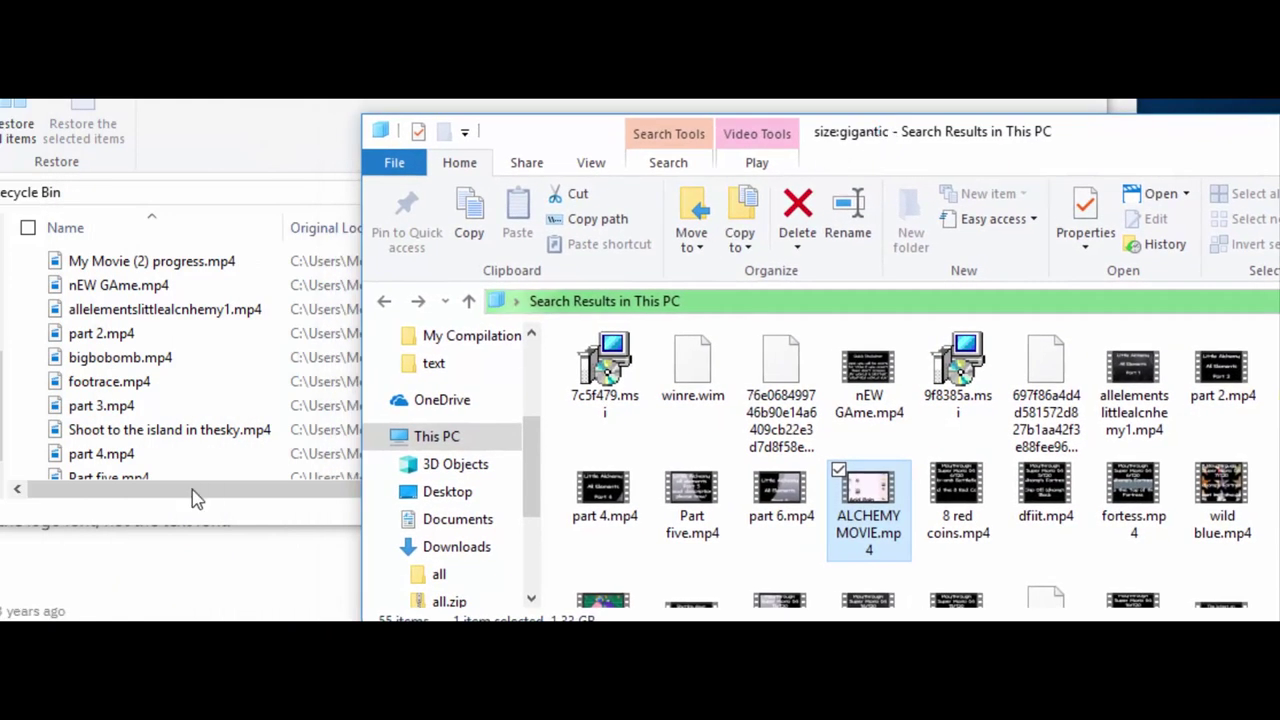
pyautogui.click(17, 443)
pyautogui.press('Down')
pyautogui.press('Down')
pyautogui.press('Down')
pyautogui.press('Down')
pyautogui.press('Down')
pyautogui.press('Down')
pyautogui.press('Down')
pyautogui.press('Down')
pyautogui.press('Down')
pyautogui.press('Down')
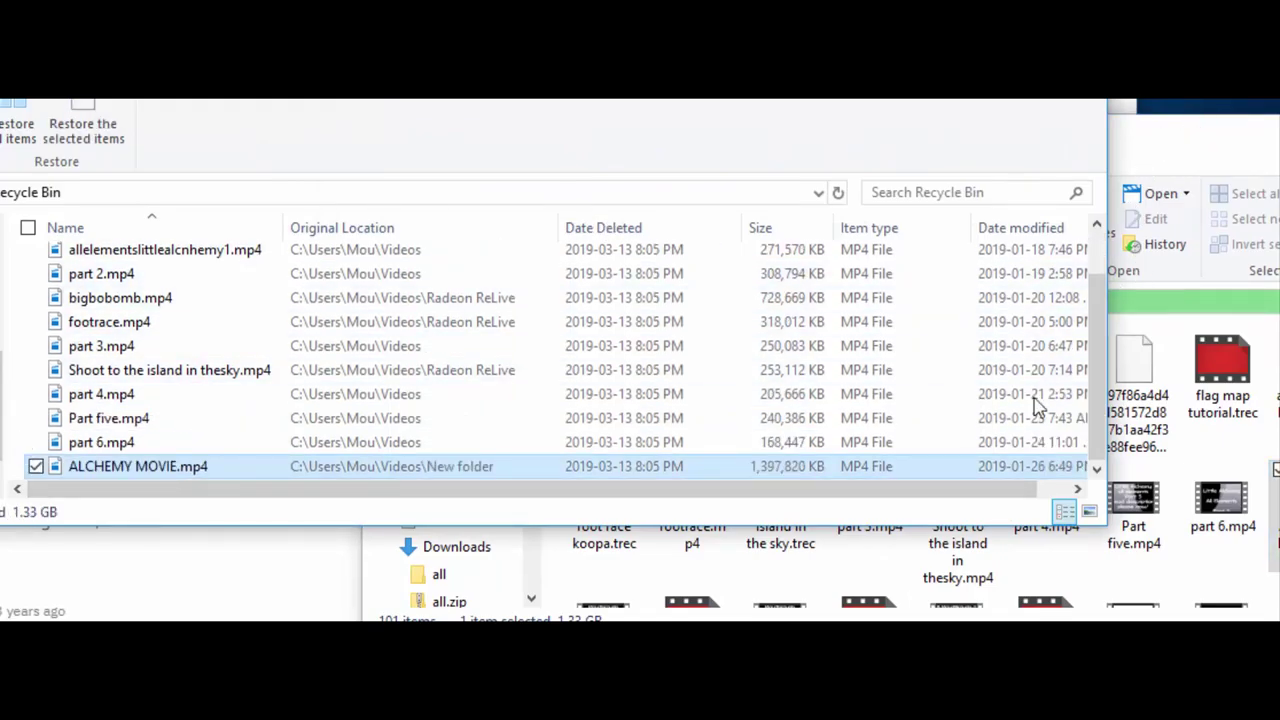
# Delete 8 red coins.mp4, dfiit.mp4 and fortess.mp4 from the search results and check them at the end of the Recycle Bin list
pyautogui.click(1204, 146)
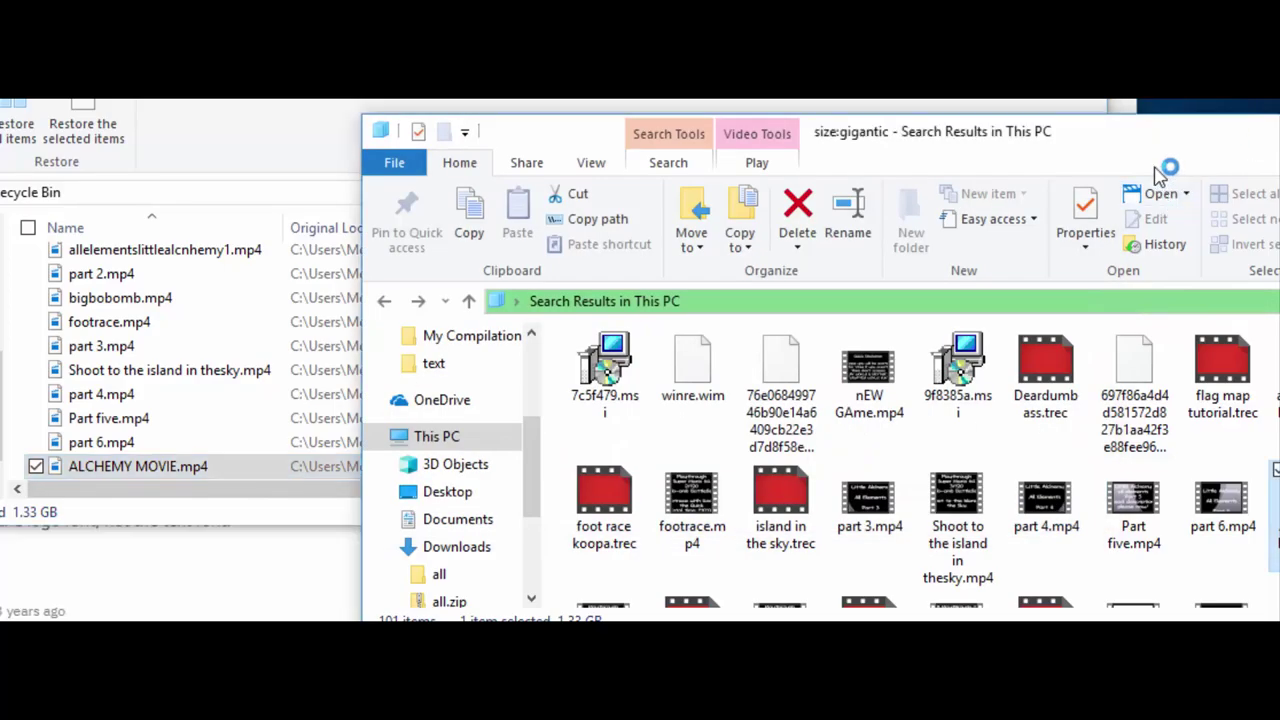
pyautogui.moveTo(1120, 133); pyautogui.dragTo(658, 149)
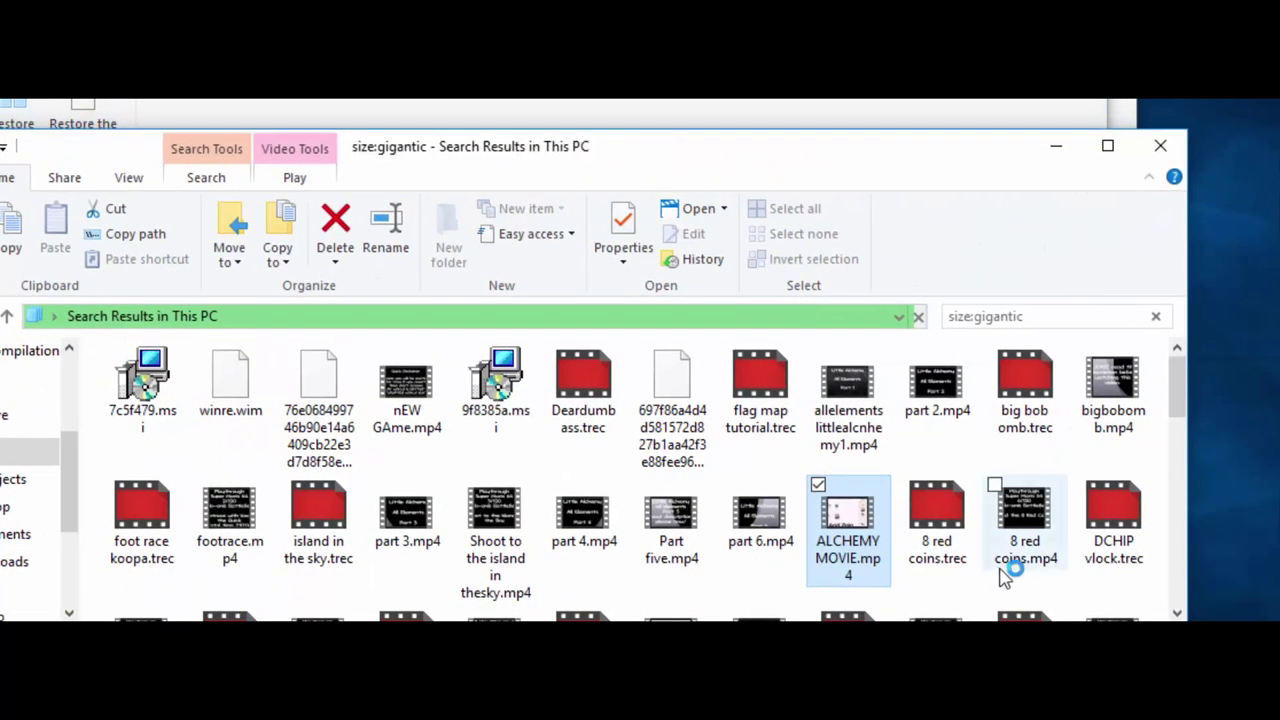
pyautogui.click(1041, 565)
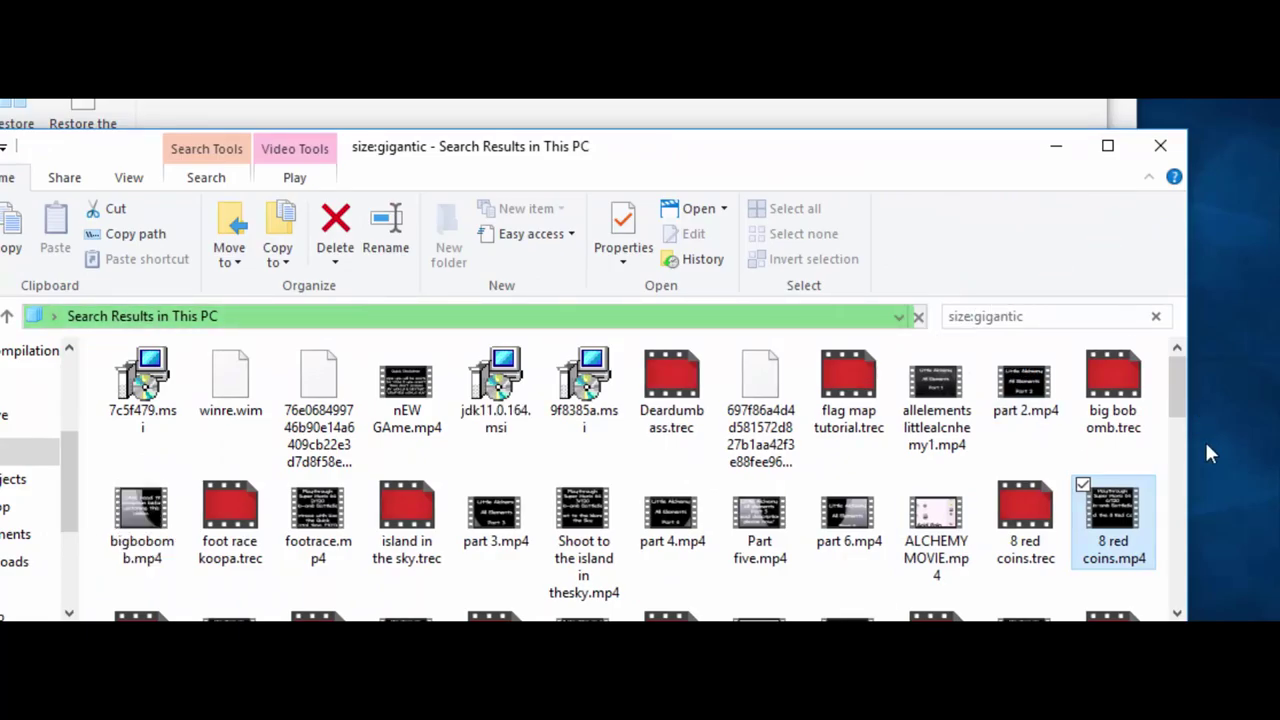
pyautogui.moveTo(1178, 400); pyautogui.dragTo(1170, 427)
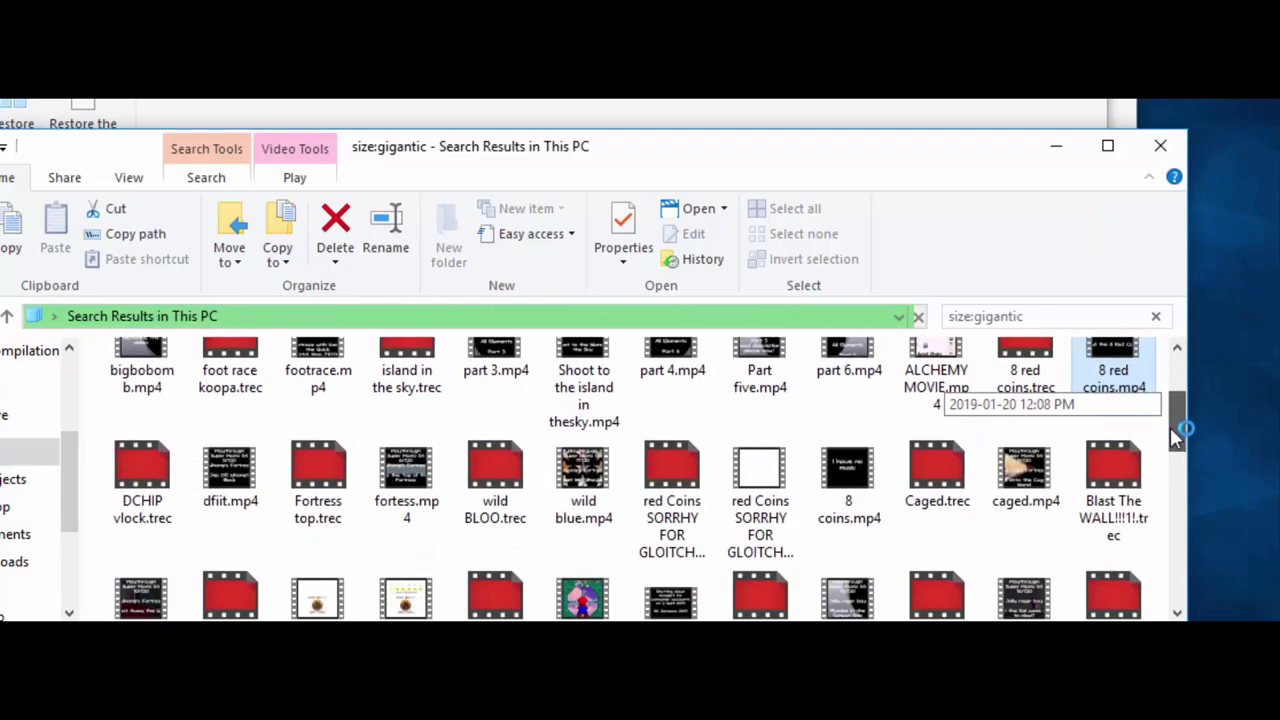
pyautogui.click(265, 495)
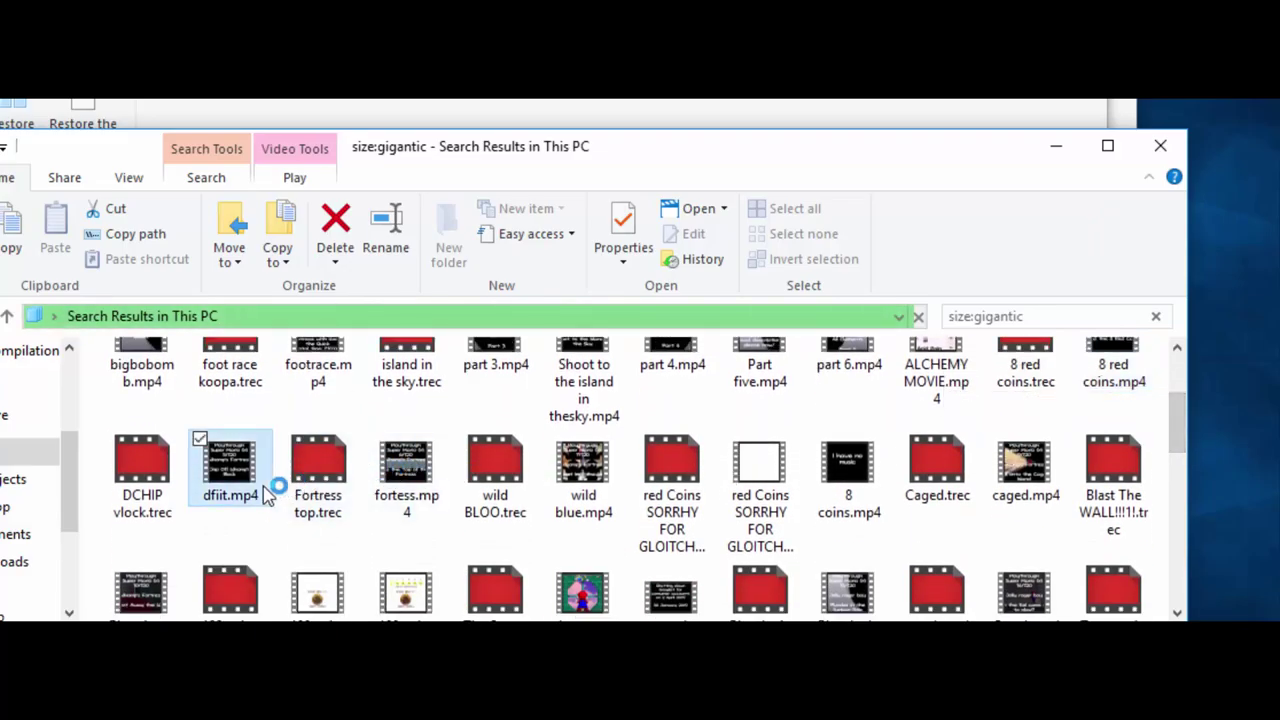
pyautogui.click(392, 487)
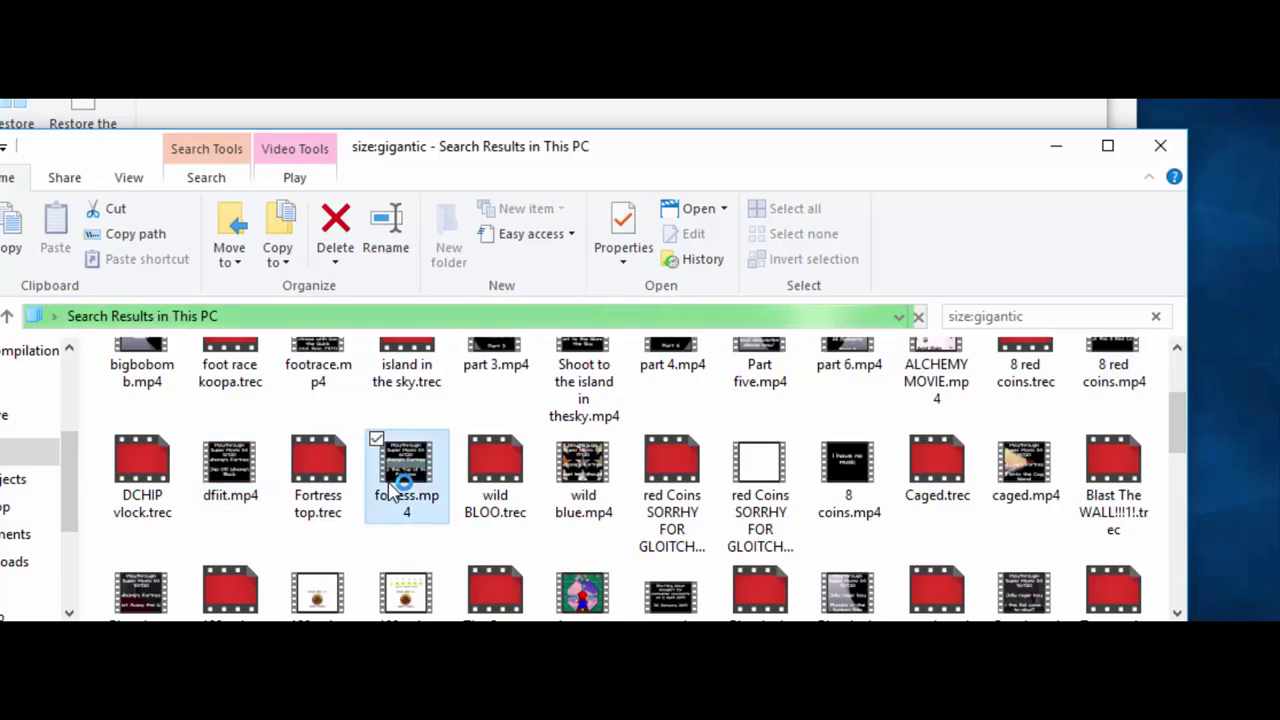
pyautogui.click(771, 115)
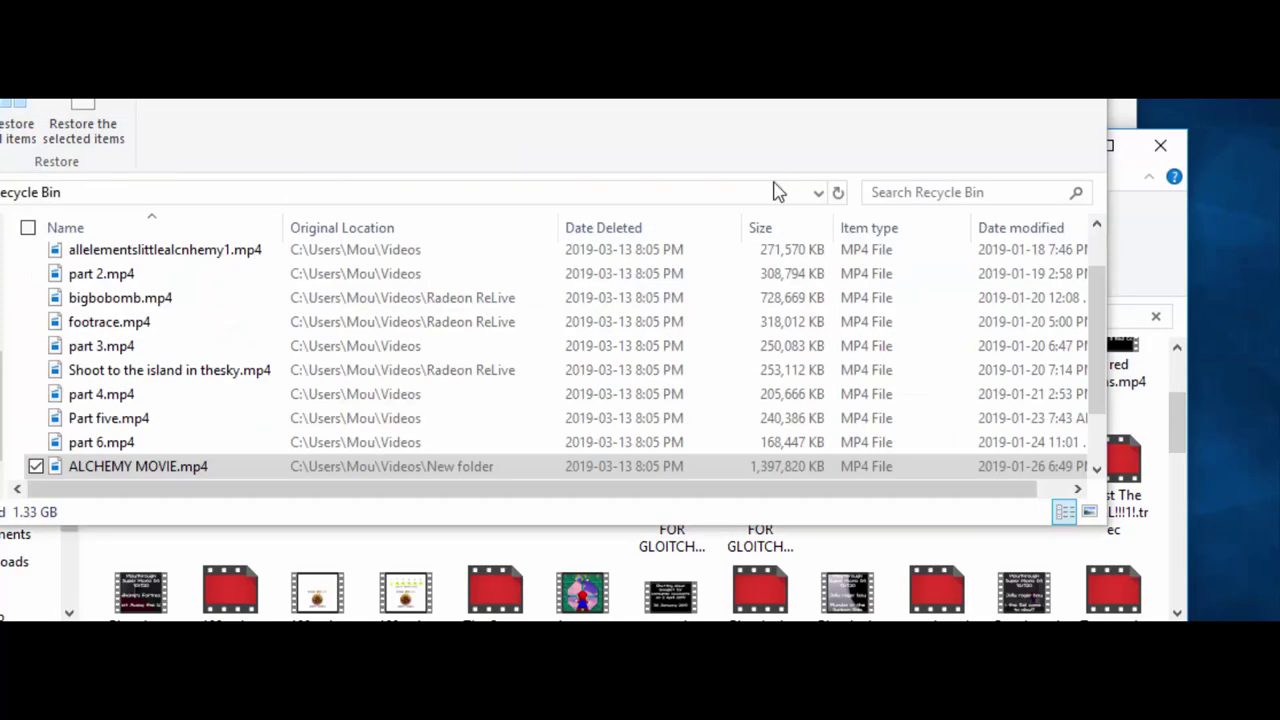
pyautogui.moveTo(1094, 366); pyautogui.dragTo(1100, 462)
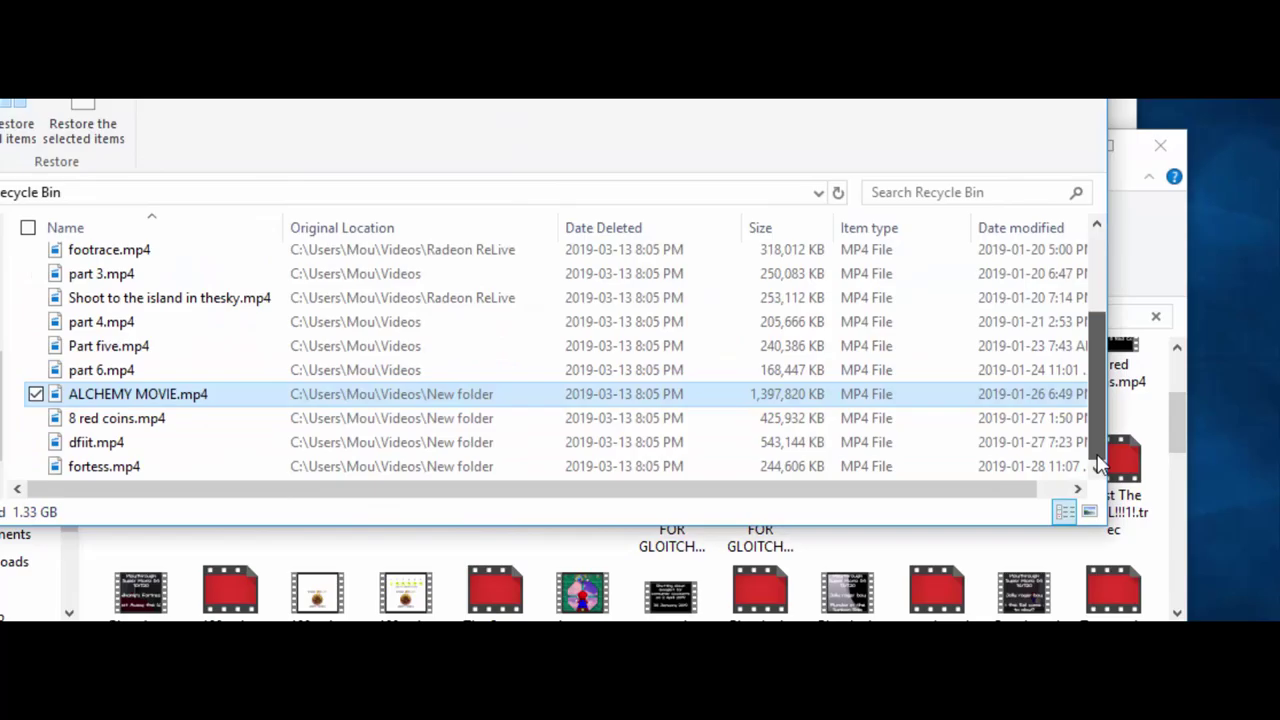
# Delete wild blue.mp4, 8 coins.mp4 and caged.mp4 from the search results and check for them in the Recycle Bin
pyautogui.click(1135, 255)
pyautogui.click(600, 522)
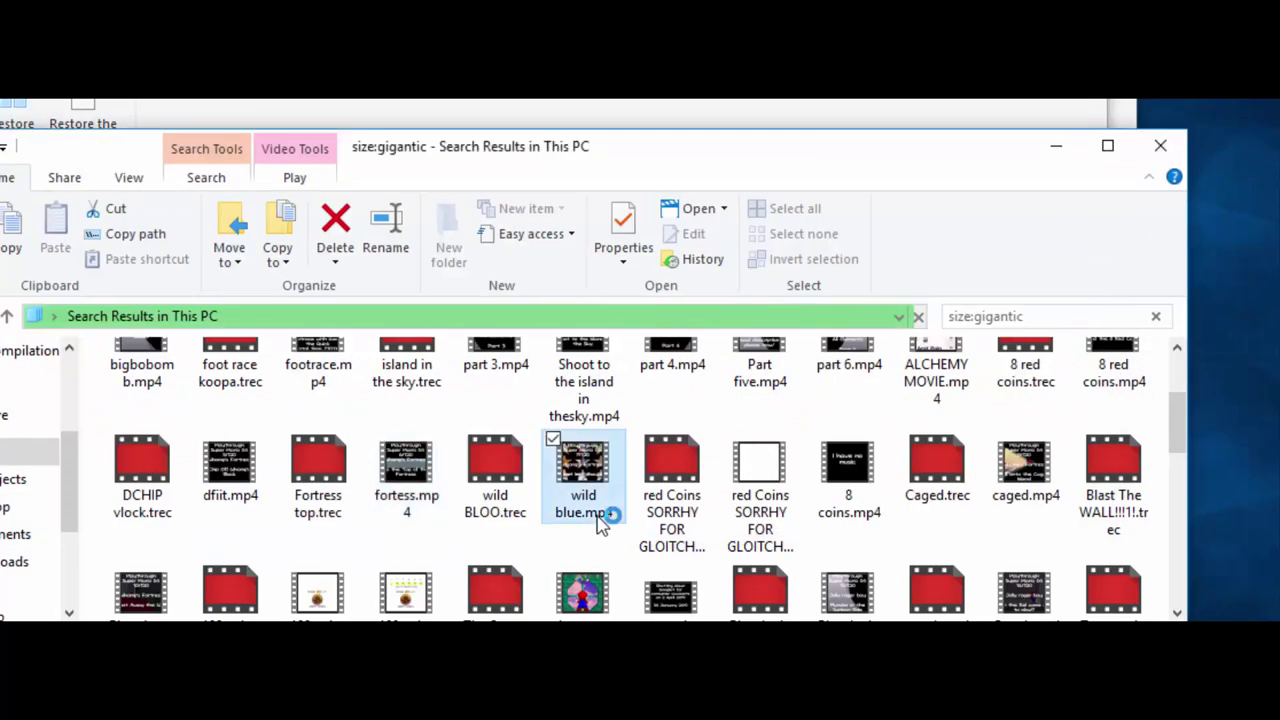
pyautogui.click(848, 510)
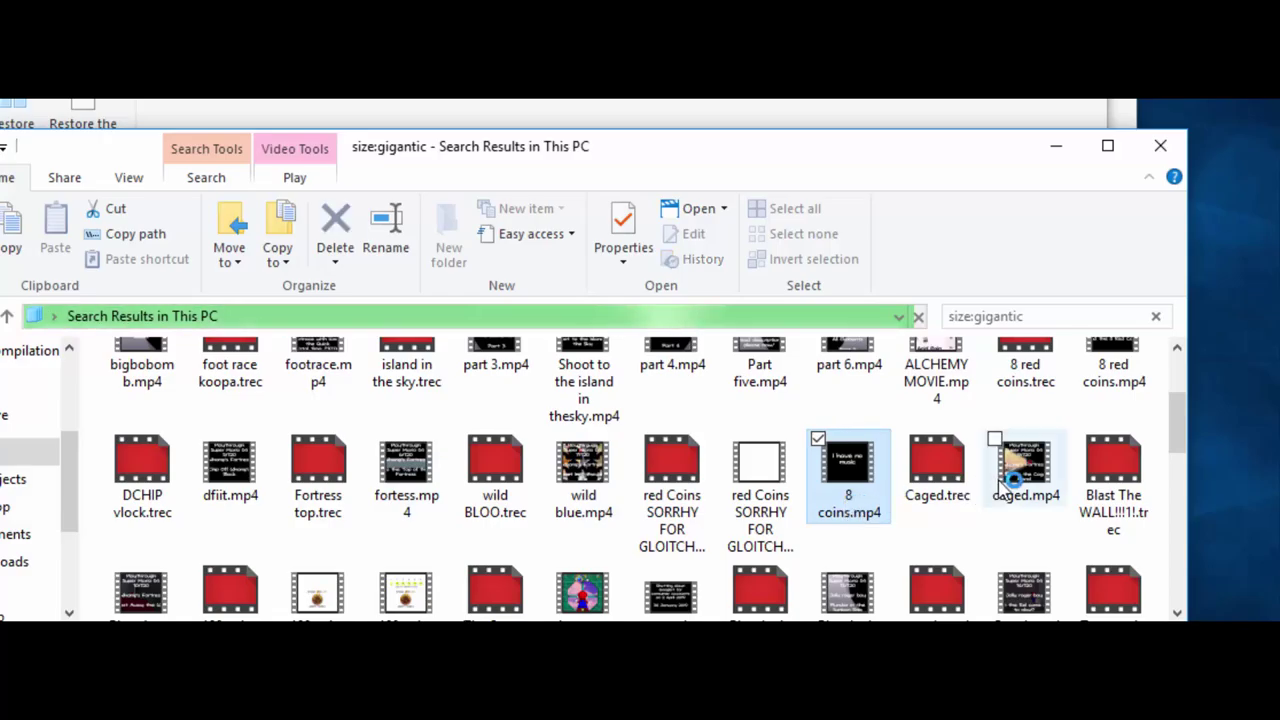
pyautogui.click(1022, 487)
pyautogui.click(335, 228)
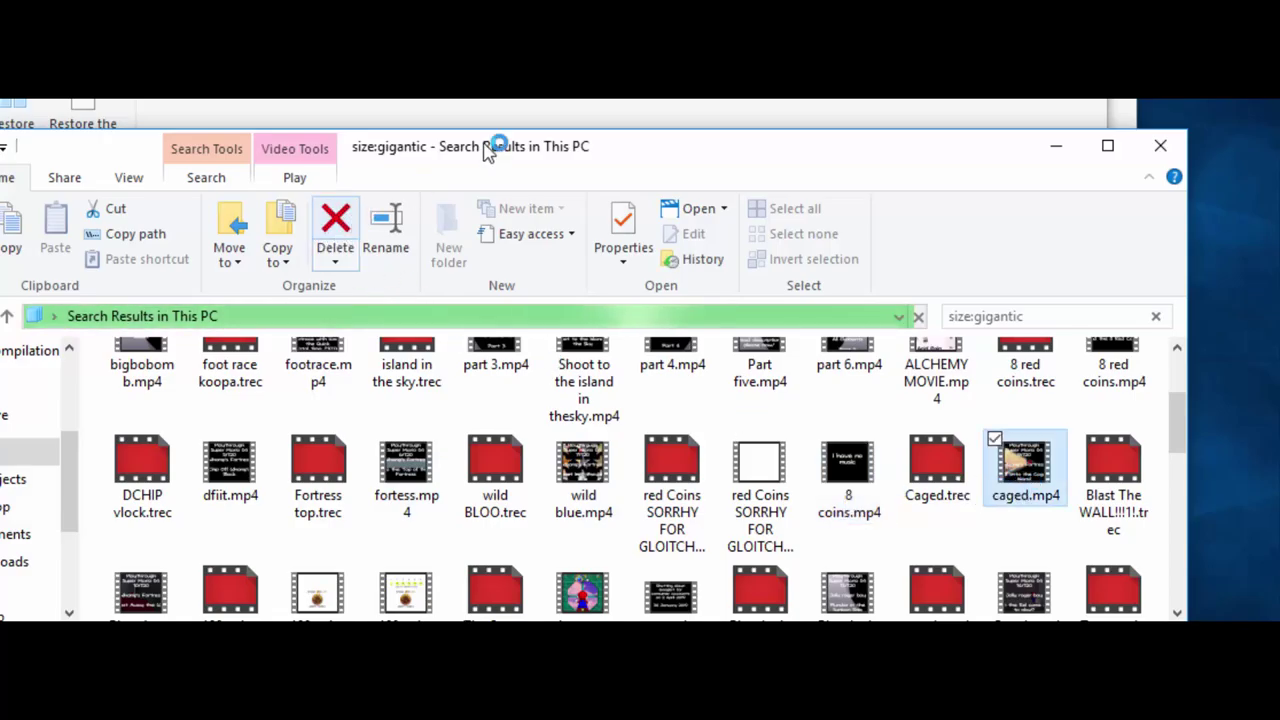
pyautogui.click(572, 110)
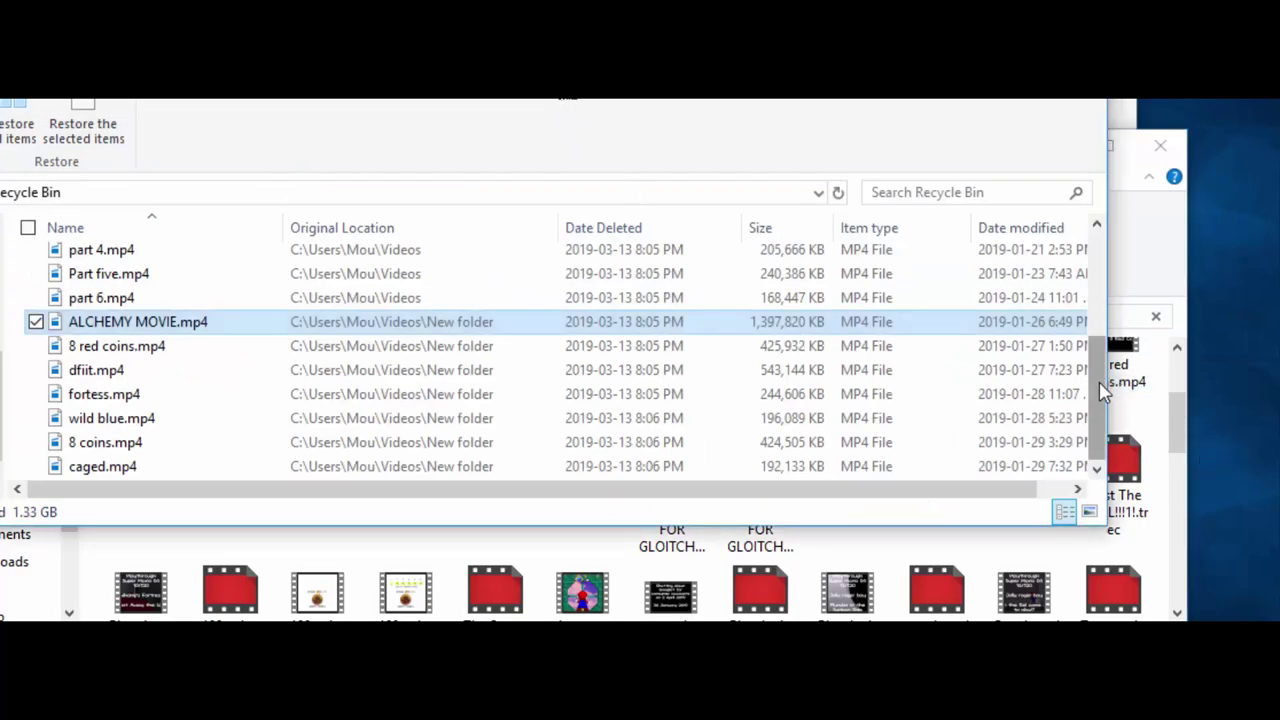
# Delete Blast Away the Wall.mp4, 100 coins Whomp's fortress.mp4 and 100 coins whomp fortress.mp4 from the search results and check them in the Recycle Bin
pyautogui.click(1148, 291)
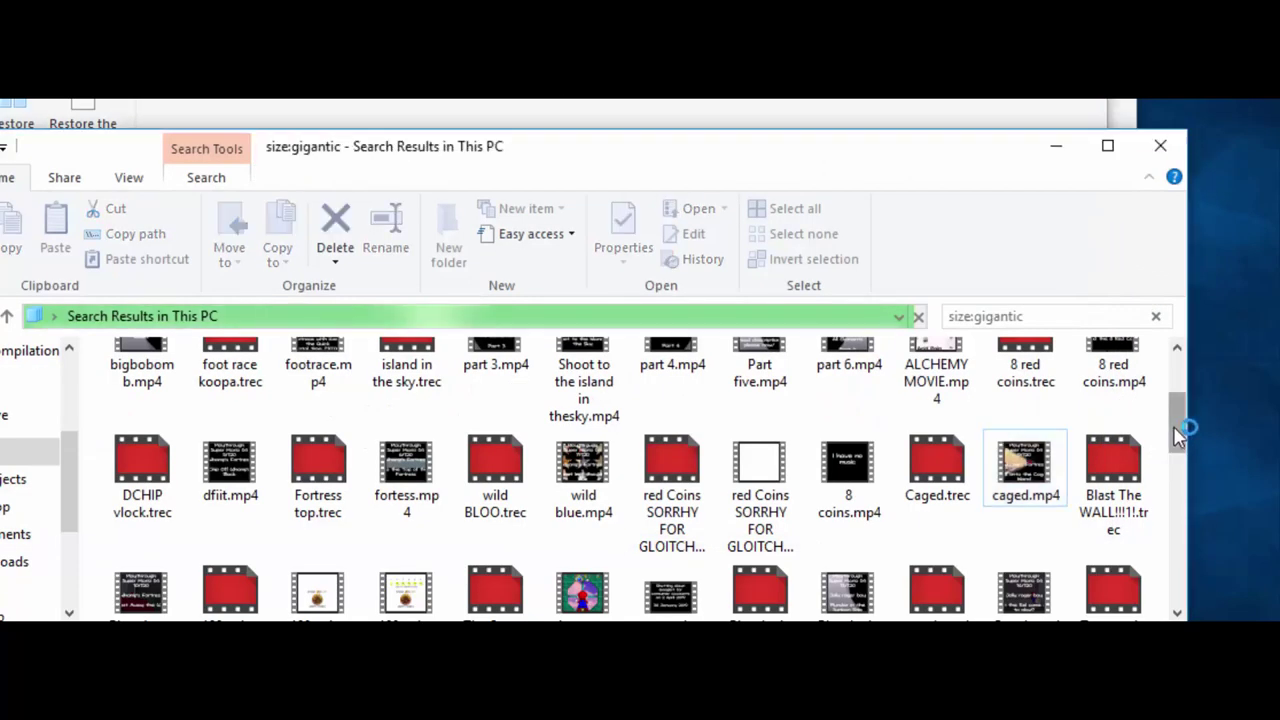
pyautogui.scroll(-1, 1172, 460)
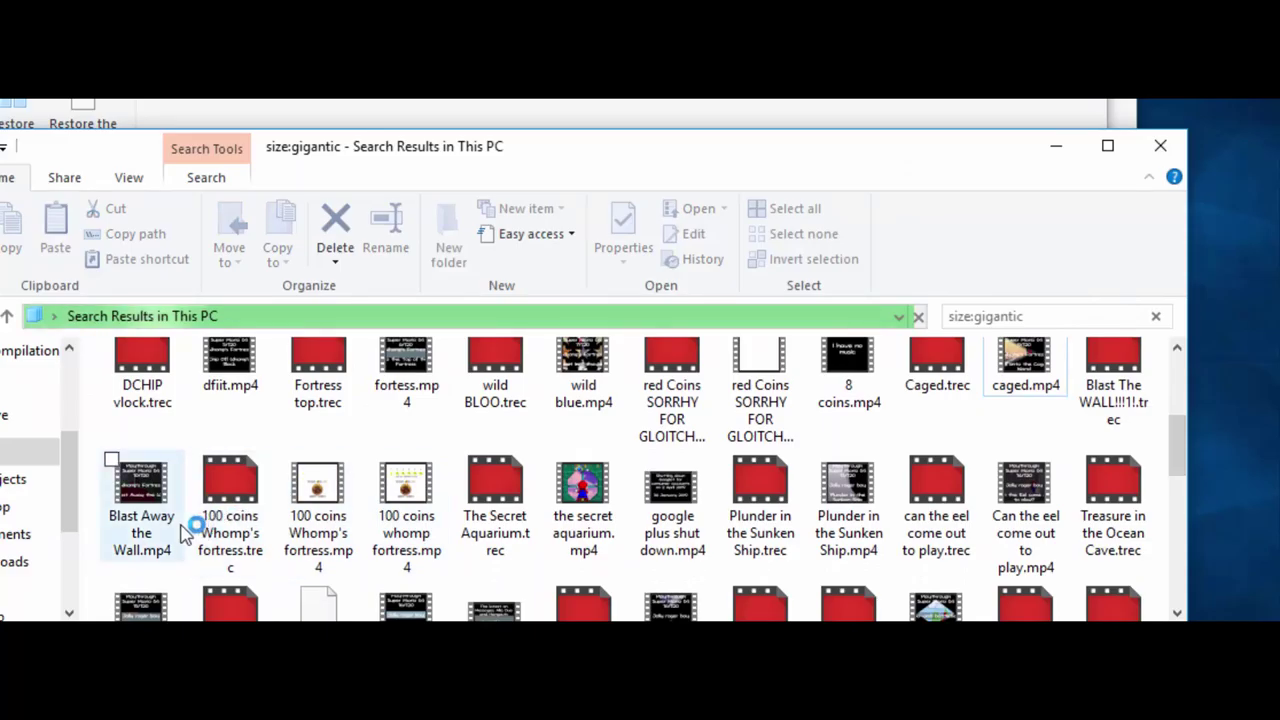
pyautogui.click(145, 530)
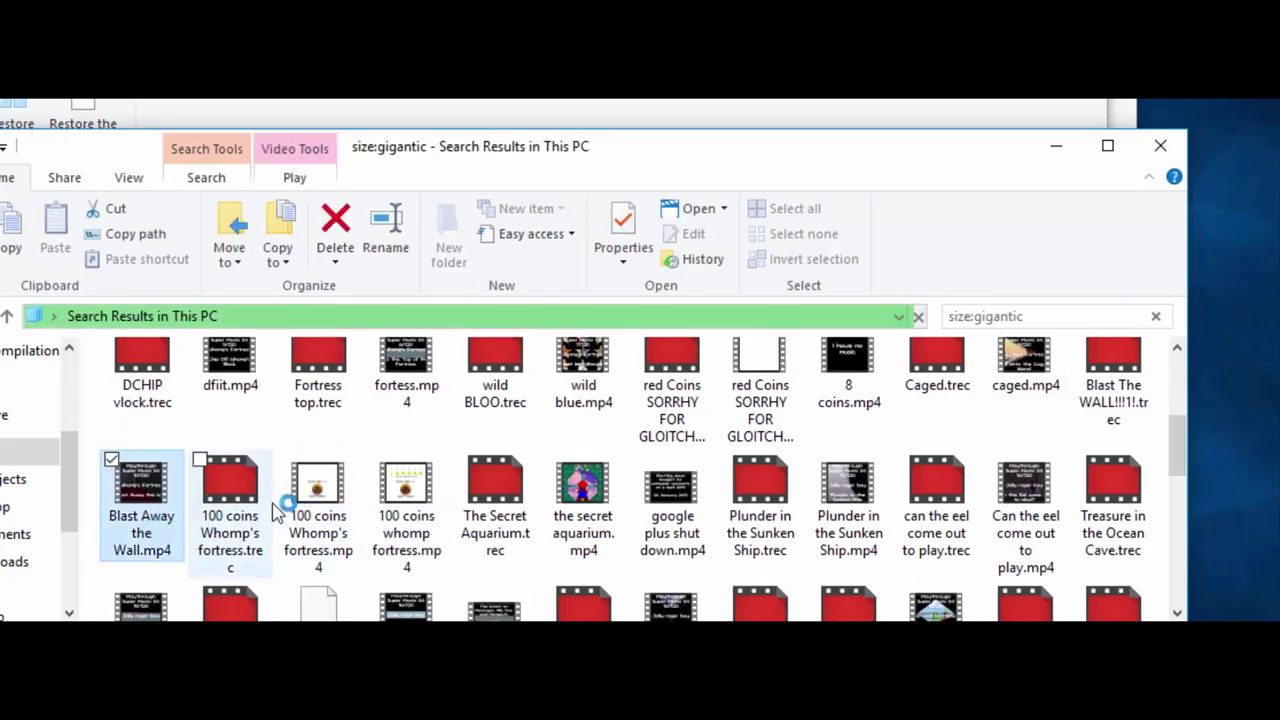
pyautogui.click(315, 508)
pyautogui.keyDown('ctrl'); pyautogui.click(398, 512); pyautogui.keyUp('ctrl')
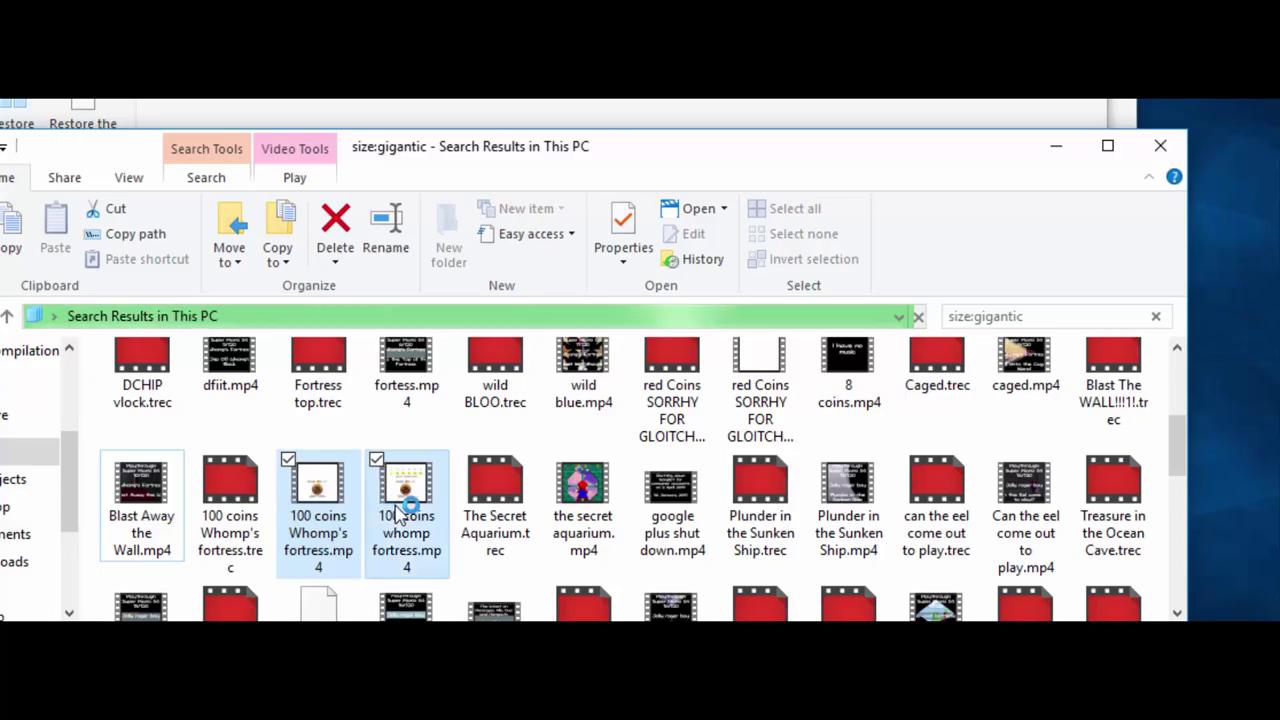
pyautogui.click(602, 112)
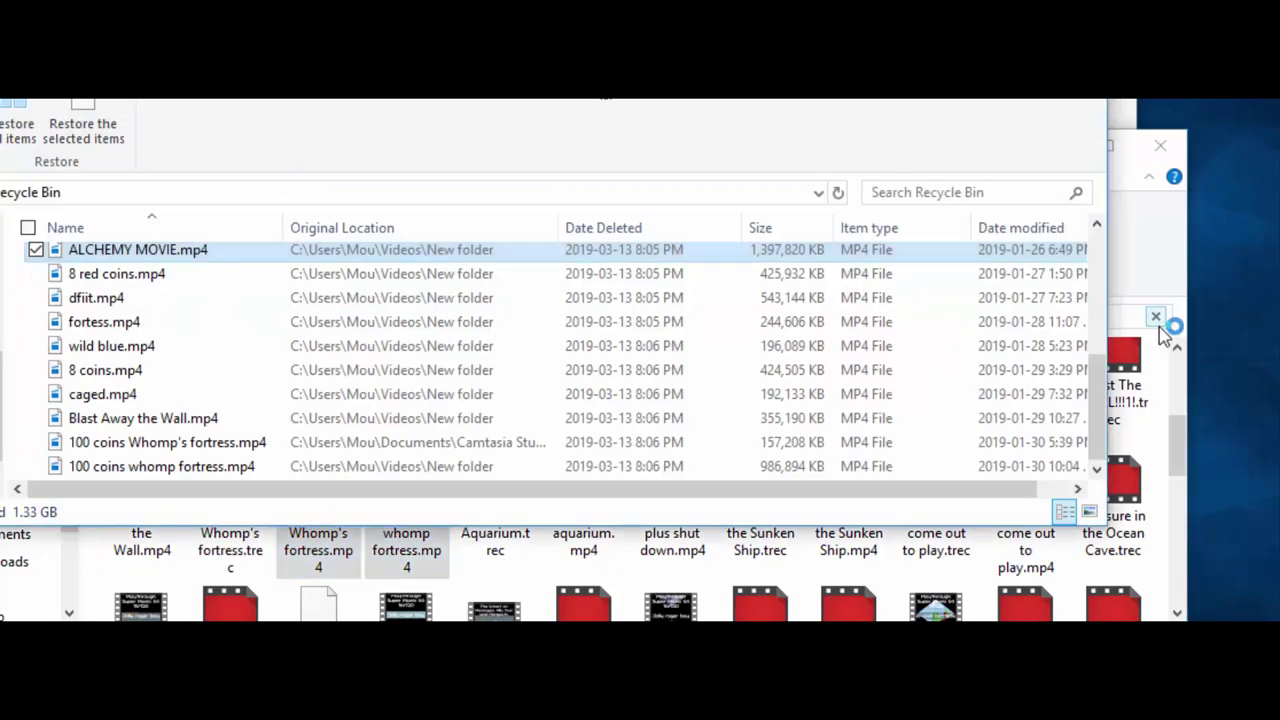
# Delete the secret aquarium.mp4 and try to delete google plus shut down.mp4 from the search results, cancelling the dialog about the item's location
pyautogui.click(1145, 231)
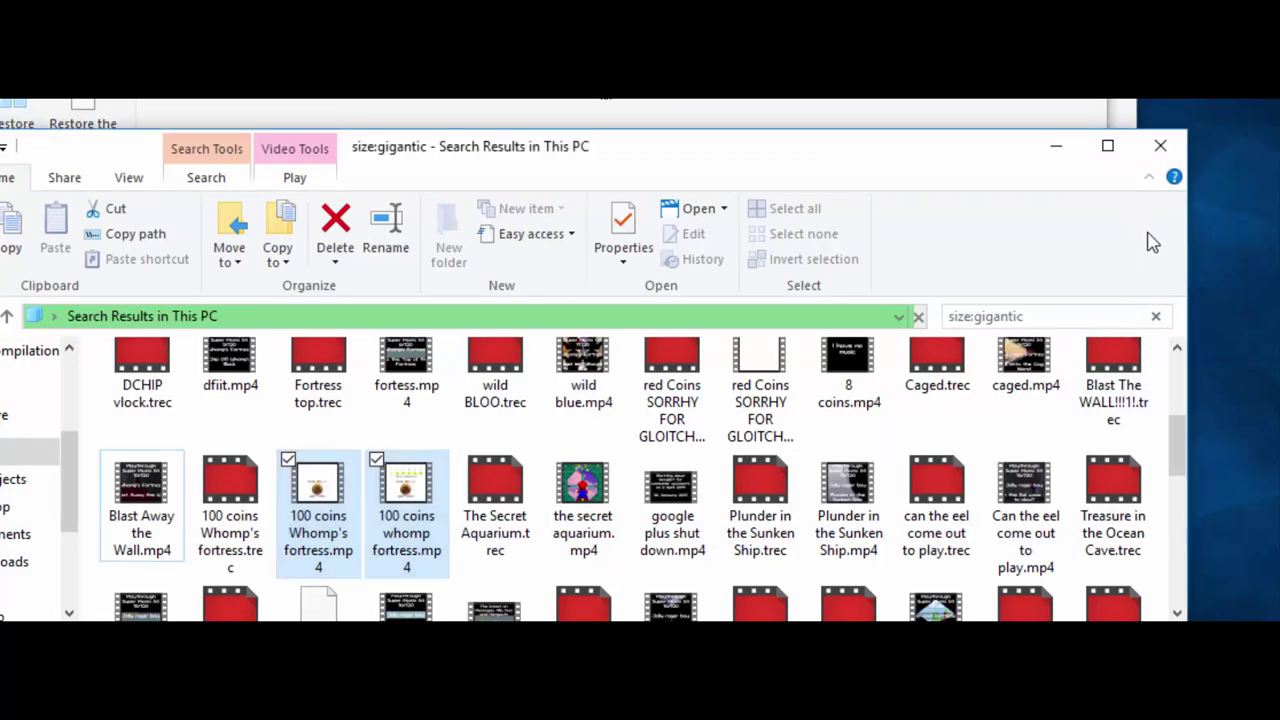
pyautogui.click(588, 525)
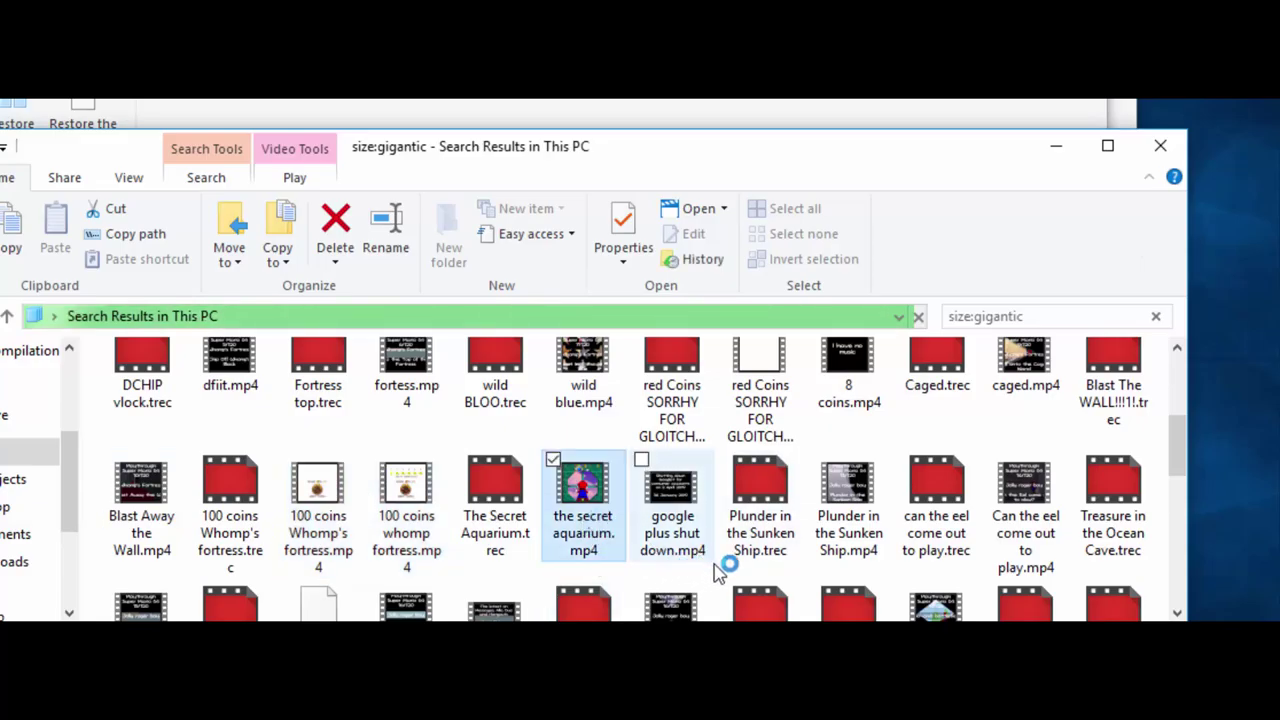
pyautogui.moveTo(726, 563); pyautogui.dragTo(588, 530)
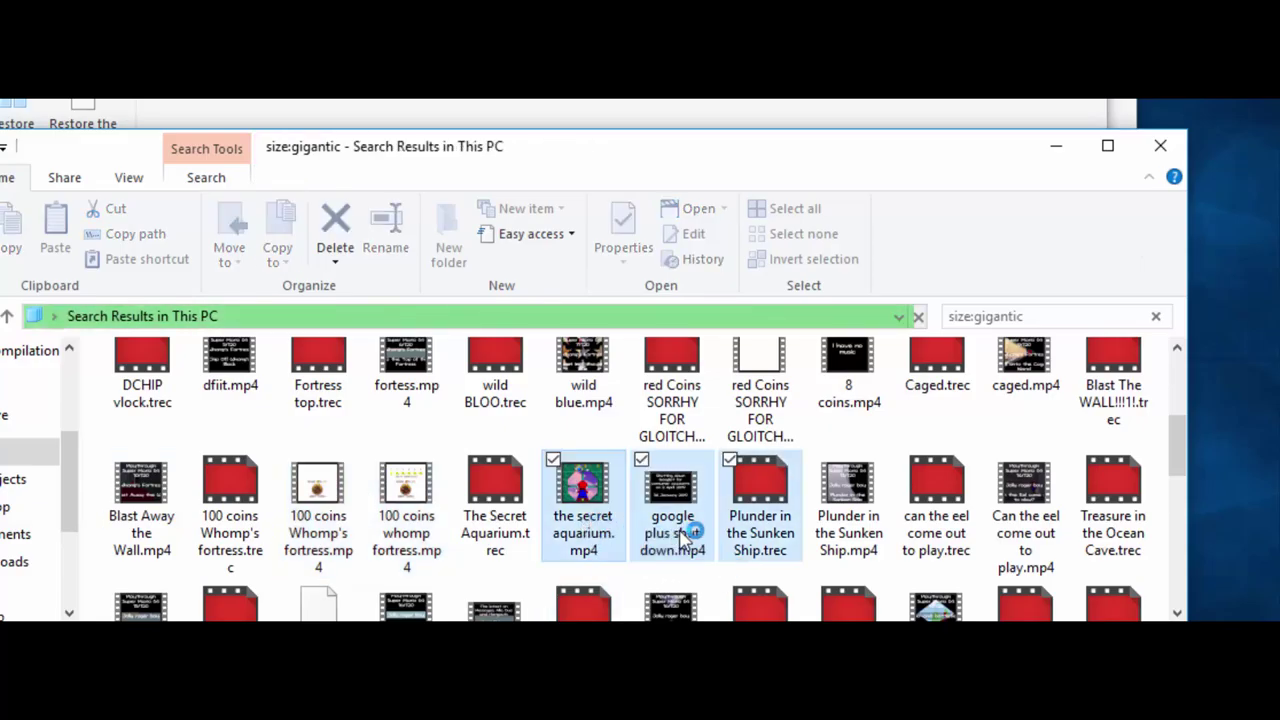
pyautogui.keyDown('ctrl'); pyautogui.click(771, 535); pyautogui.keyUp('ctrl')
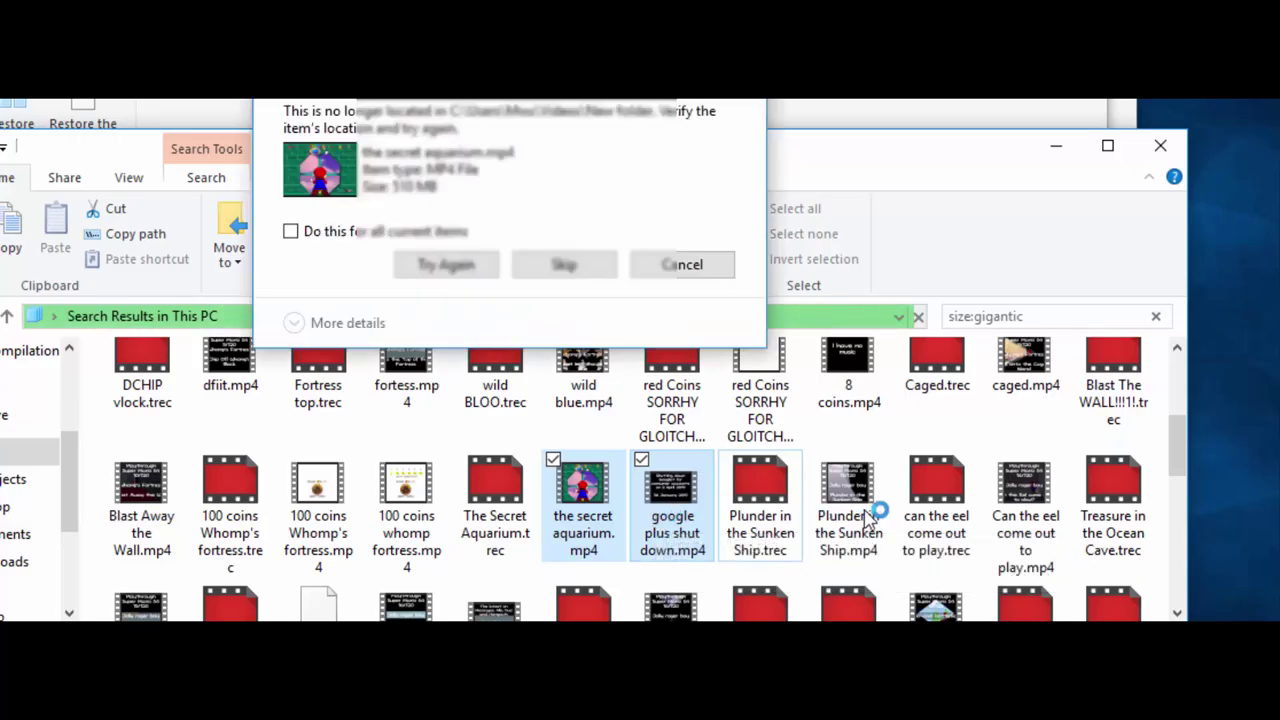
pyautogui.click(688, 265)
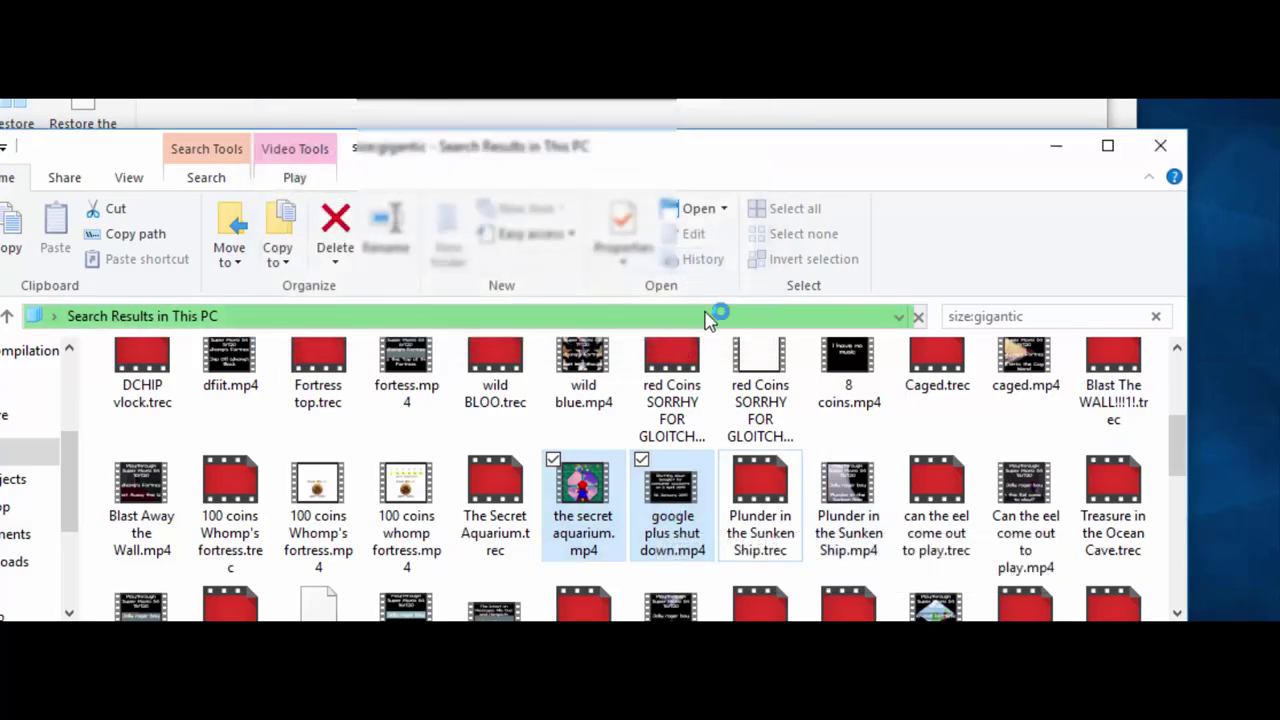
# Delete Plunder in the Sunken Ship.mp4, Can the eel come out to play.mp4 and treasure in the ocean cave.mp4 from the search results
pyautogui.click(858, 500)
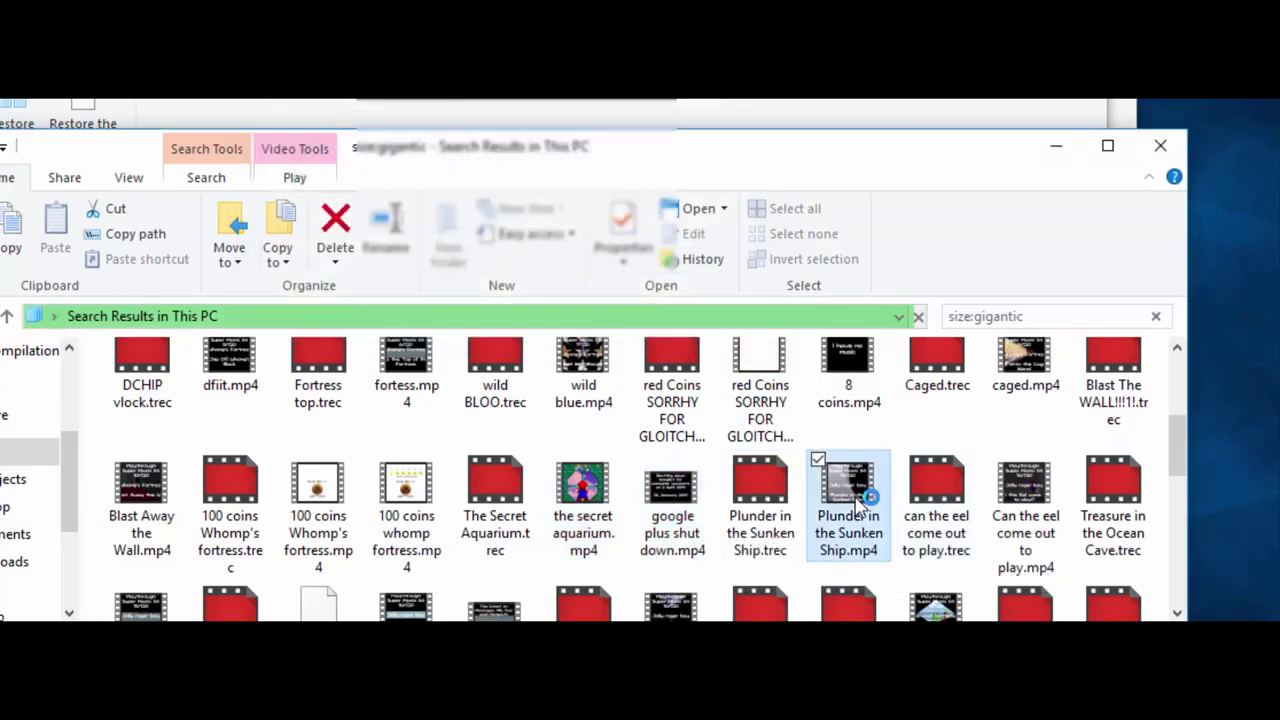
pyautogui.click(1025, 538)
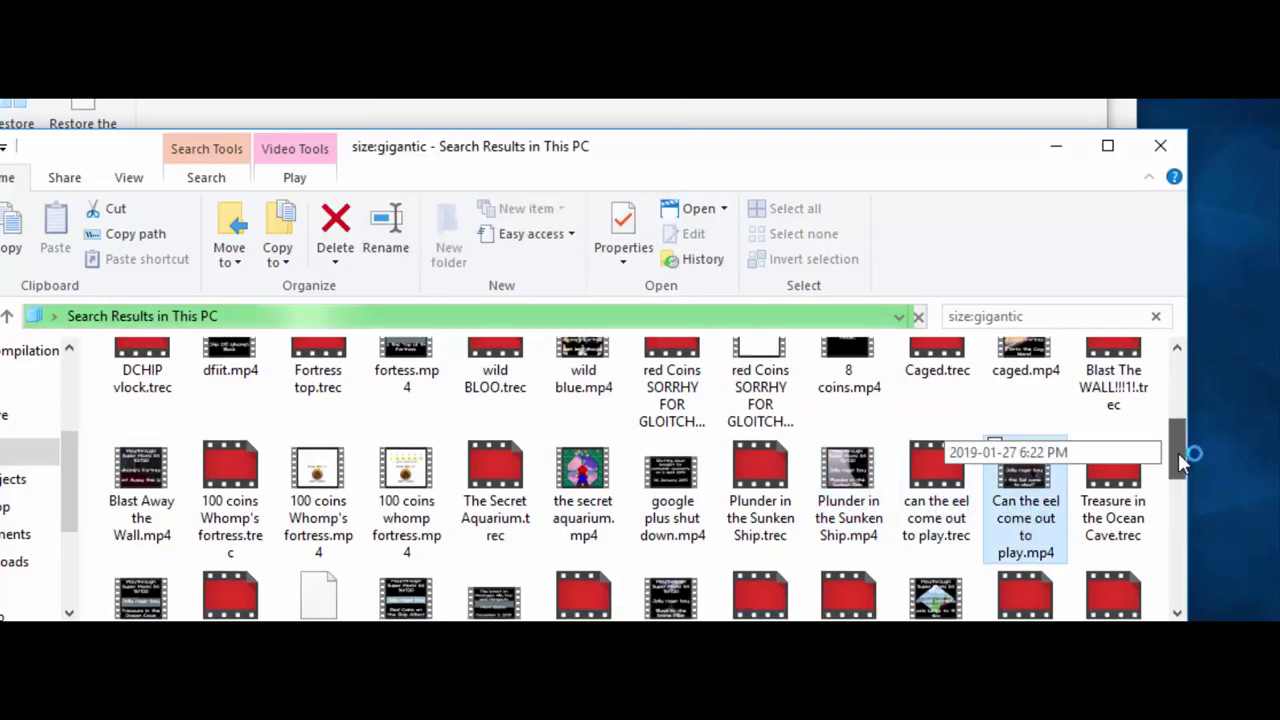
pyautogui.scroll(-1, 1175, 455)
pyautogui.click(165, 475)
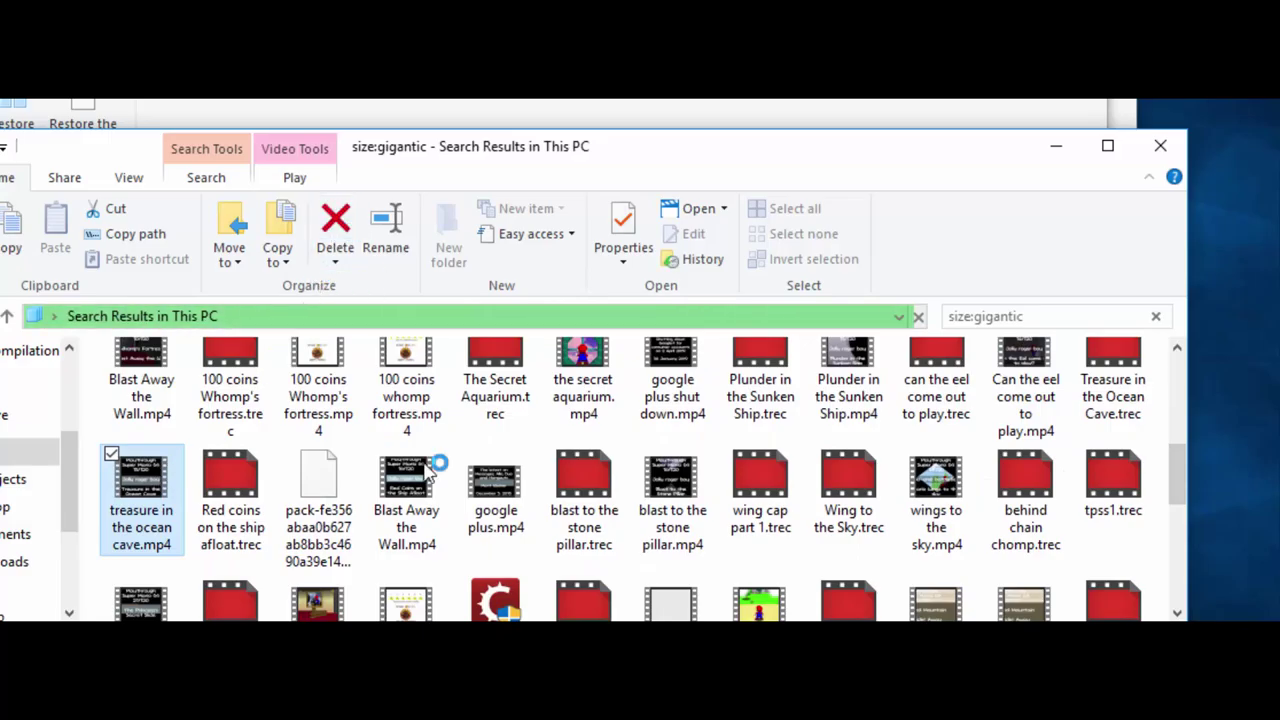
# Delete the second Blast Away the Wall.mp4, google plus.mp4, blast to the stone pillar.mp4 and wings to the sky.mp4 from the search results
pyautogui.moveTo(428, 475); pyautogui.dragTo(497, 497)
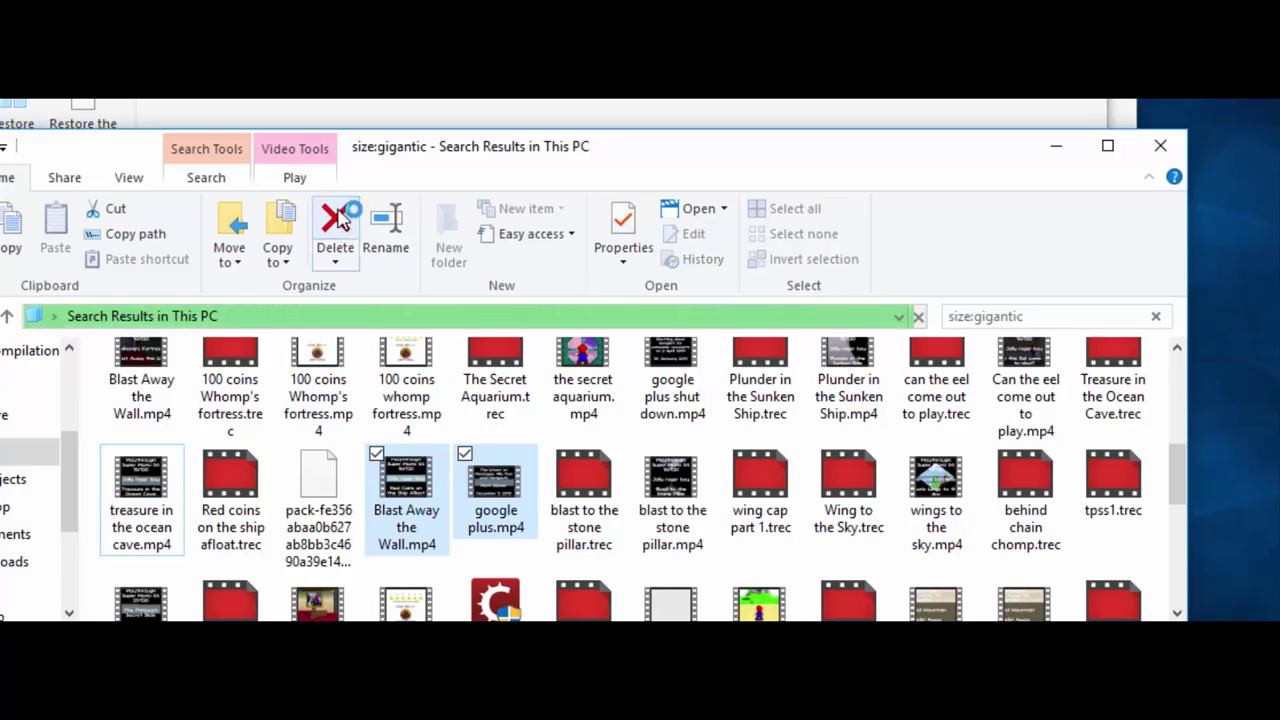
pyautogui.click(674, 510)
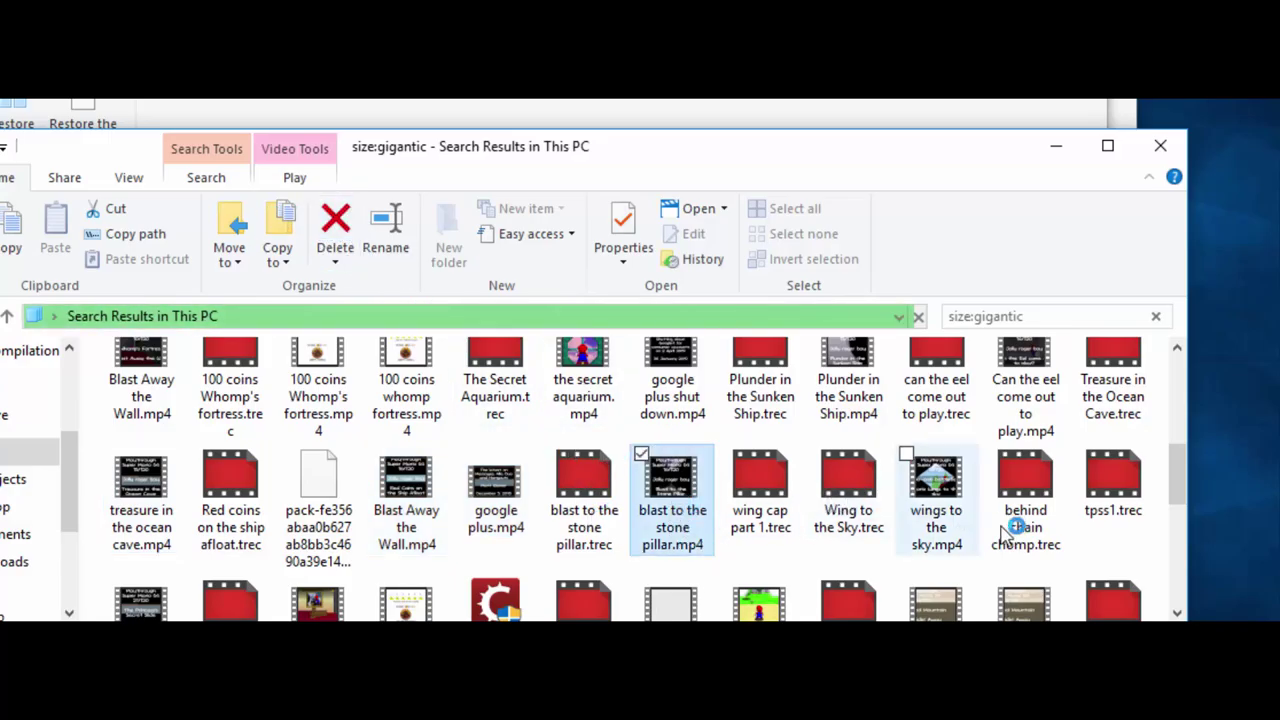
pyautogui.click(930, 512)
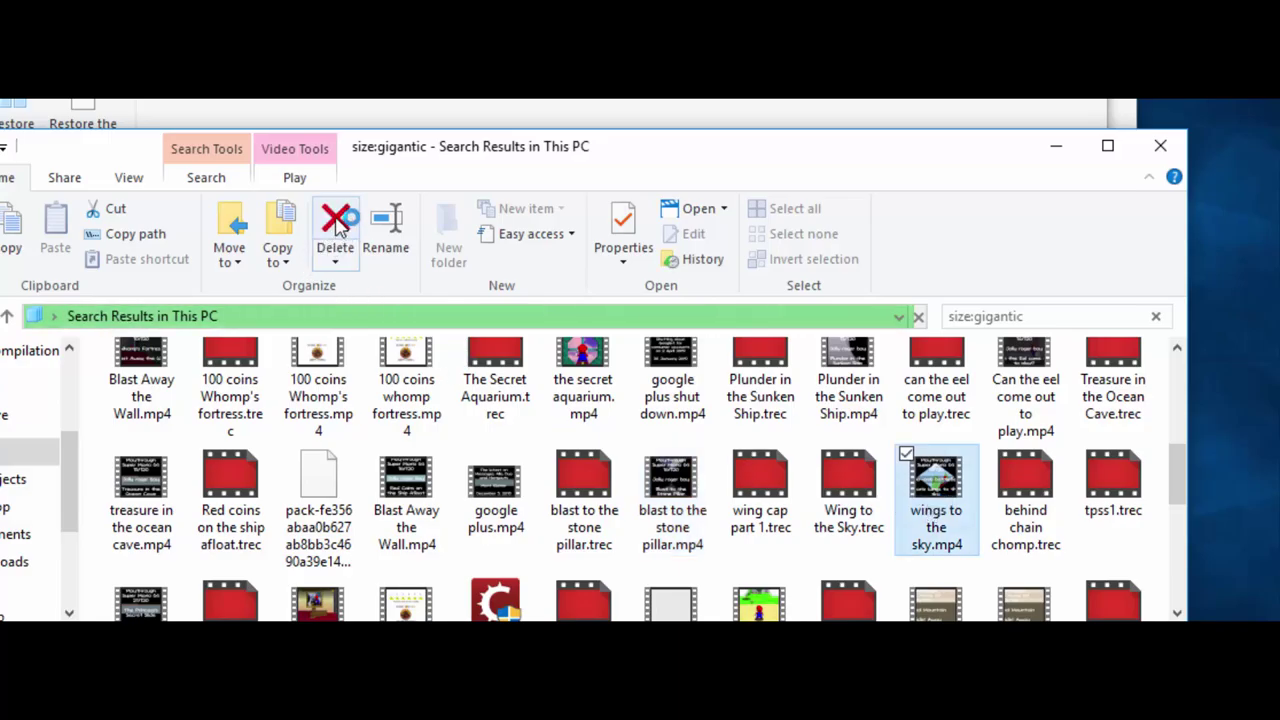
# Delete tpss1.mp4, bobredcoinspart1.mp4 and bob100coins1.mp4 from the search results
pyautogui.scroll(-1, 1183, 500)
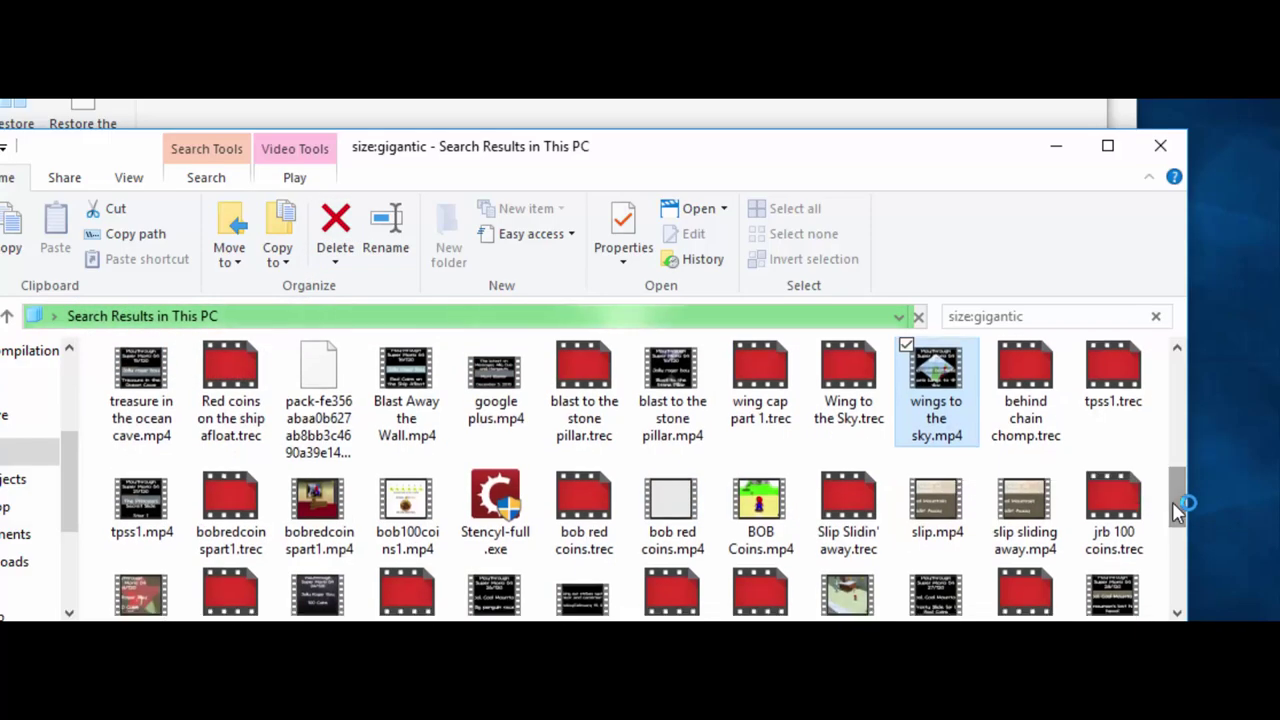
pyautogui.click(140, 510)
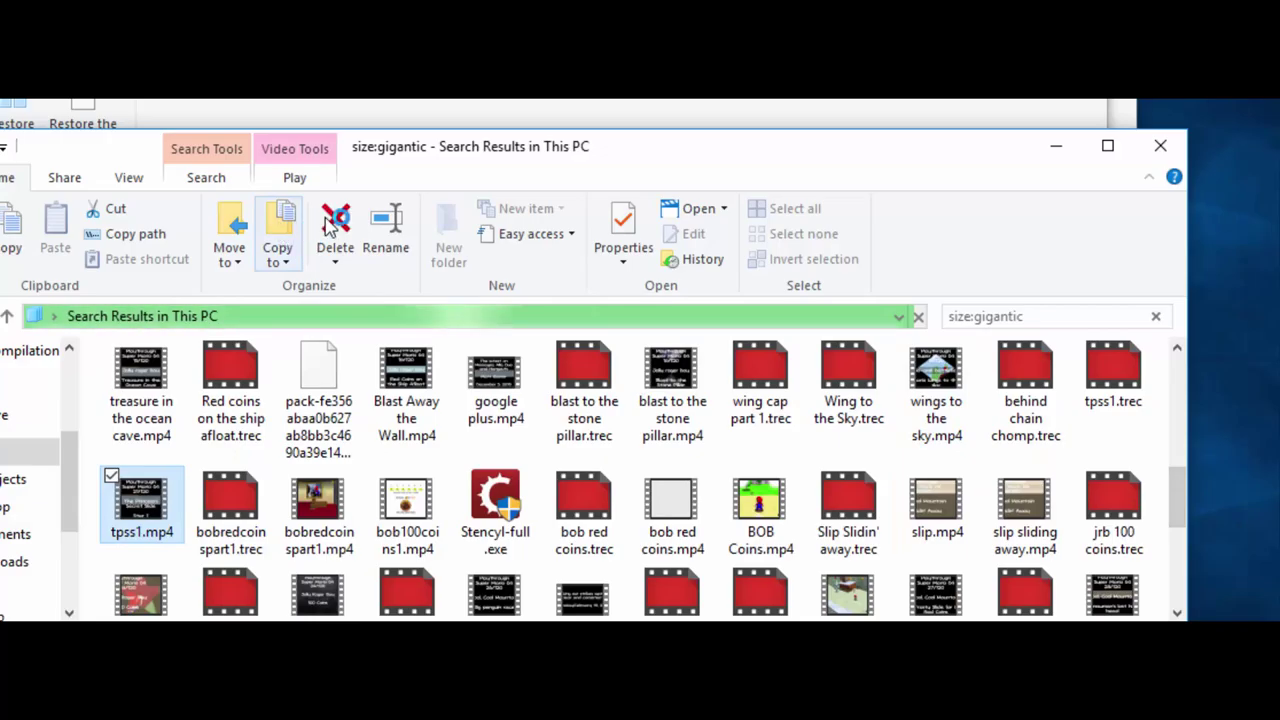
pyautogui.click(313, 508)
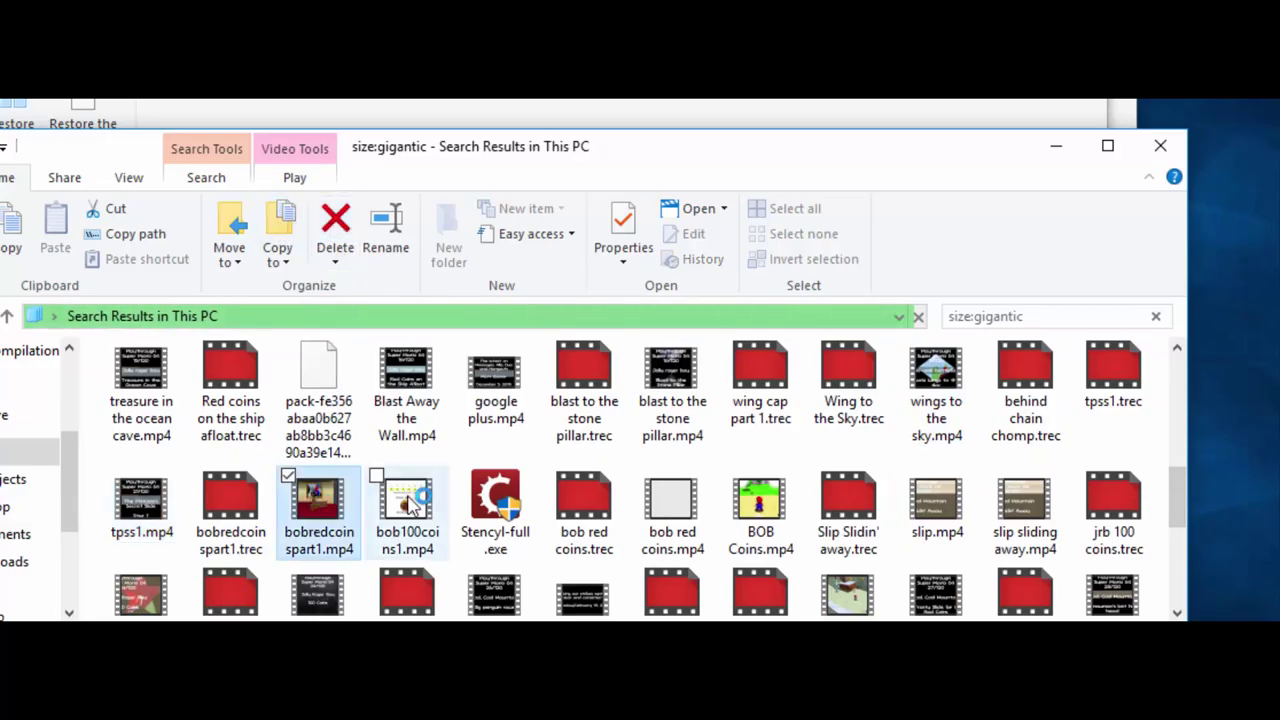
pyautogui.press('Right')
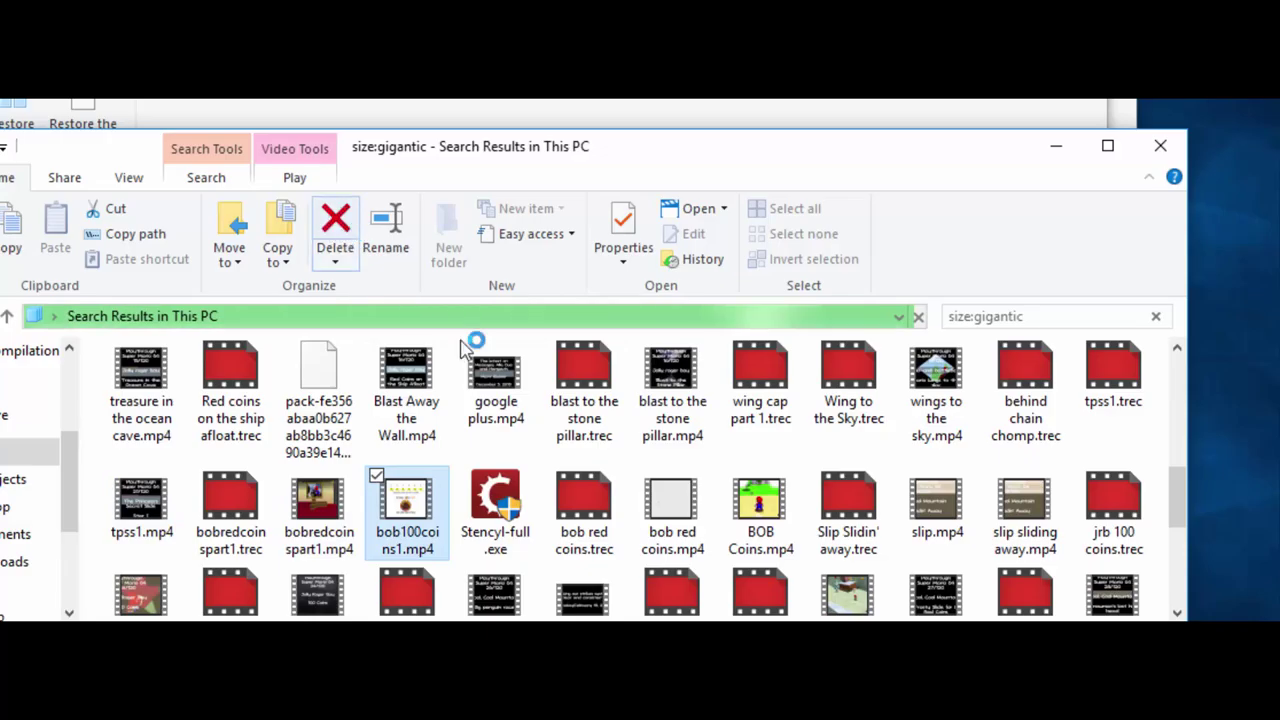
# Delete bob red coins.mp4, BOB Coins.mp4, slip.mp4 and the slip sliding away.mp4 beside it from the search results
pyautogui.click(683, 502)
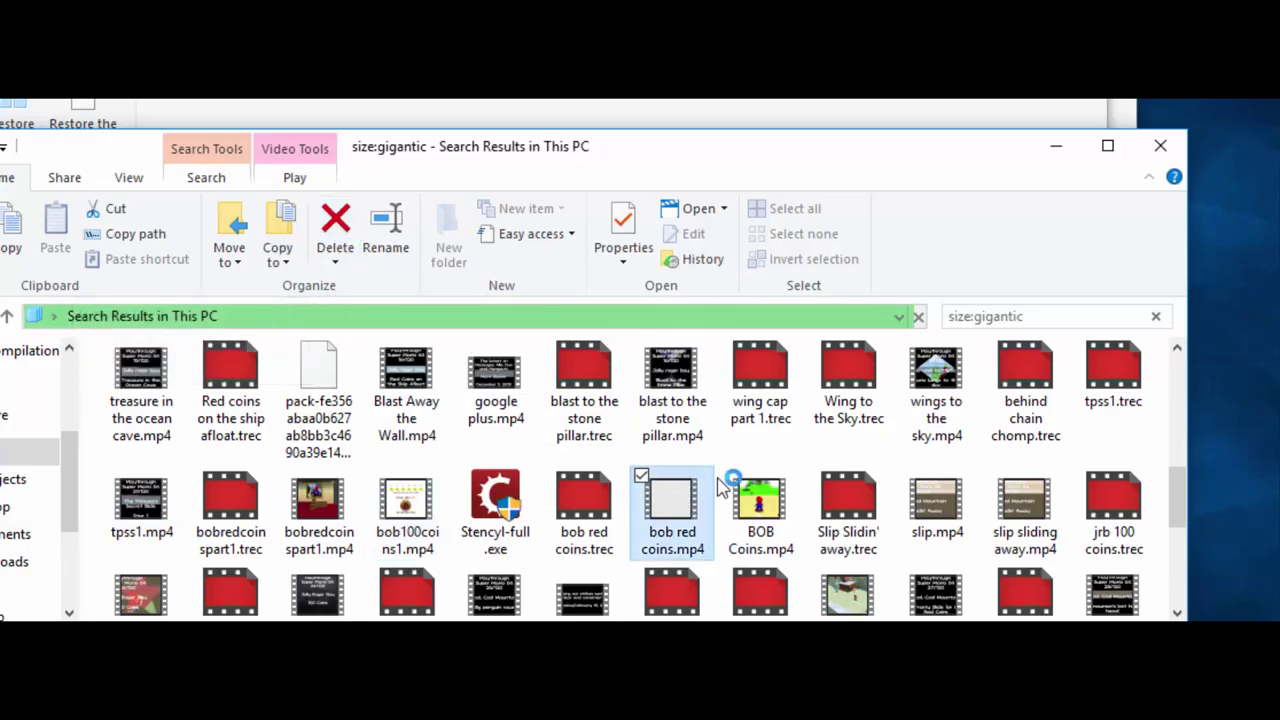
pyautogui.click(760, 508)
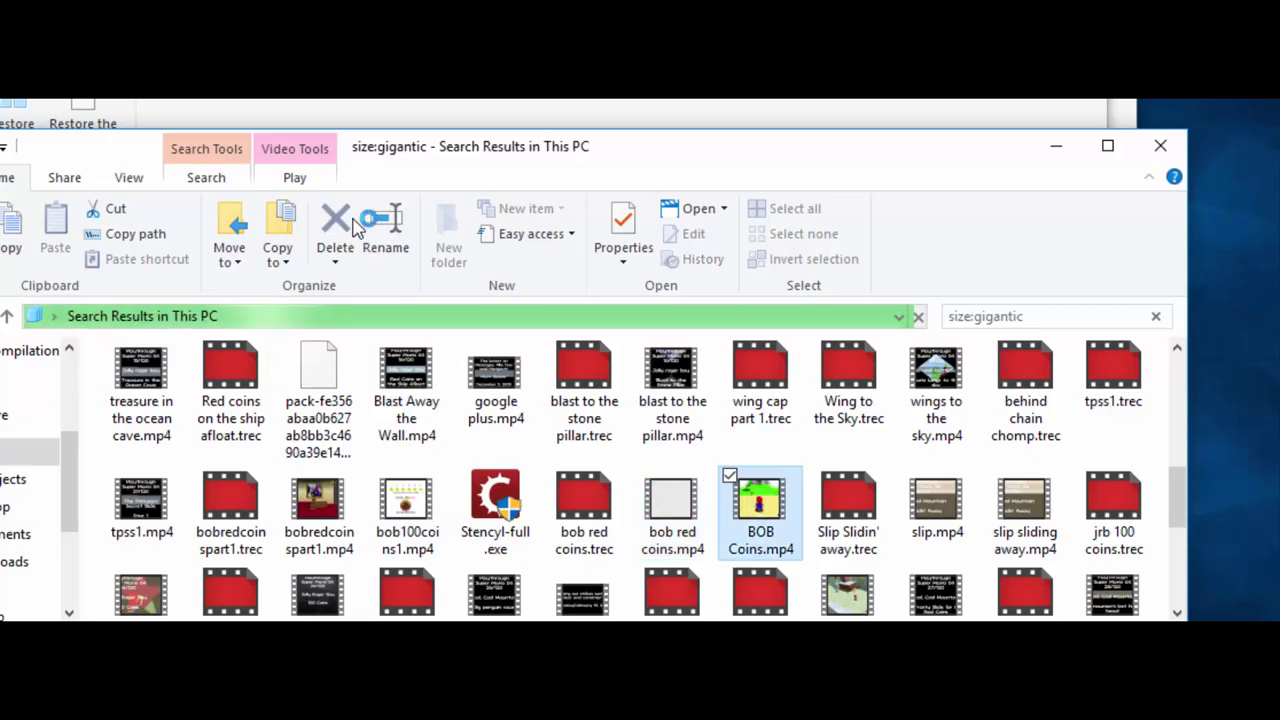
pyautogui.click(922, 508)
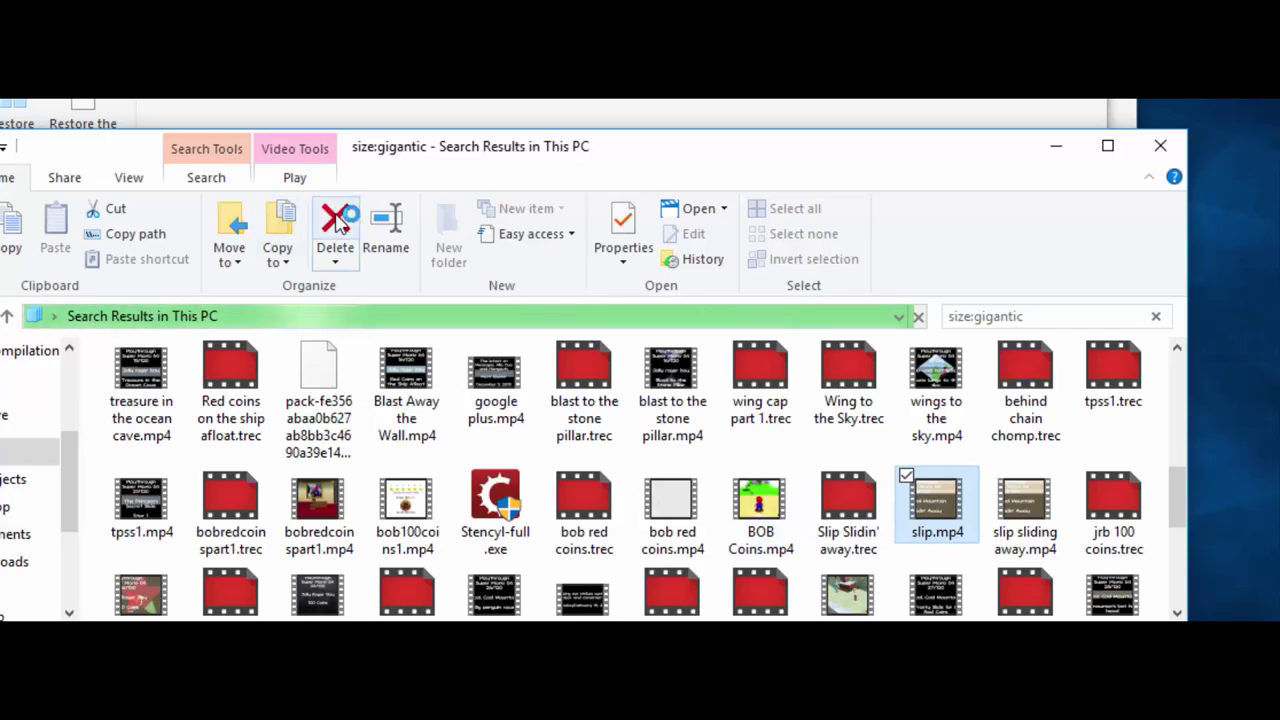
pyautogui.click(1020, 520)
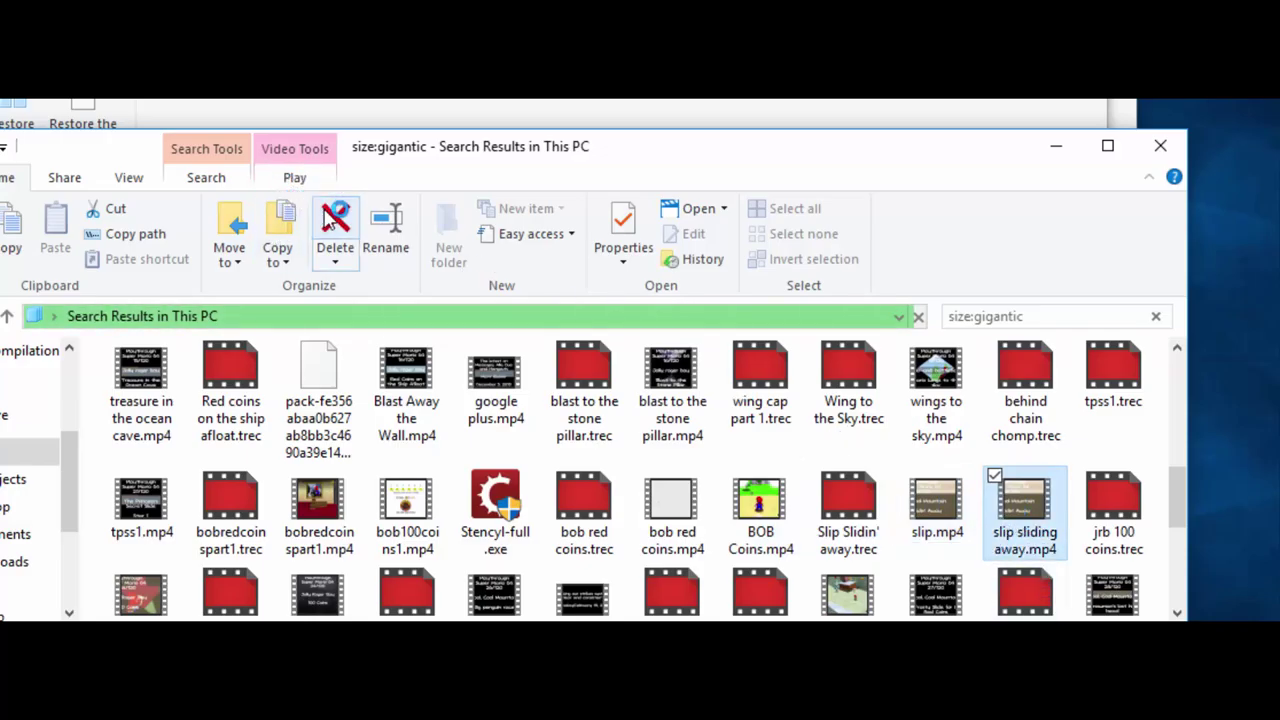
# Delete jrb coins.mp4, lil penguin lost.mp4, big penguin race.mp4, strike.mp4 and 27 - Frosty Slide for 8 Red Coins.mp4, and check them in the Recycle Bin
pyautogui.moveTo(1180, 488); pyautogui.dragTo(1178, 532)
pyautogui.click(145, 460)
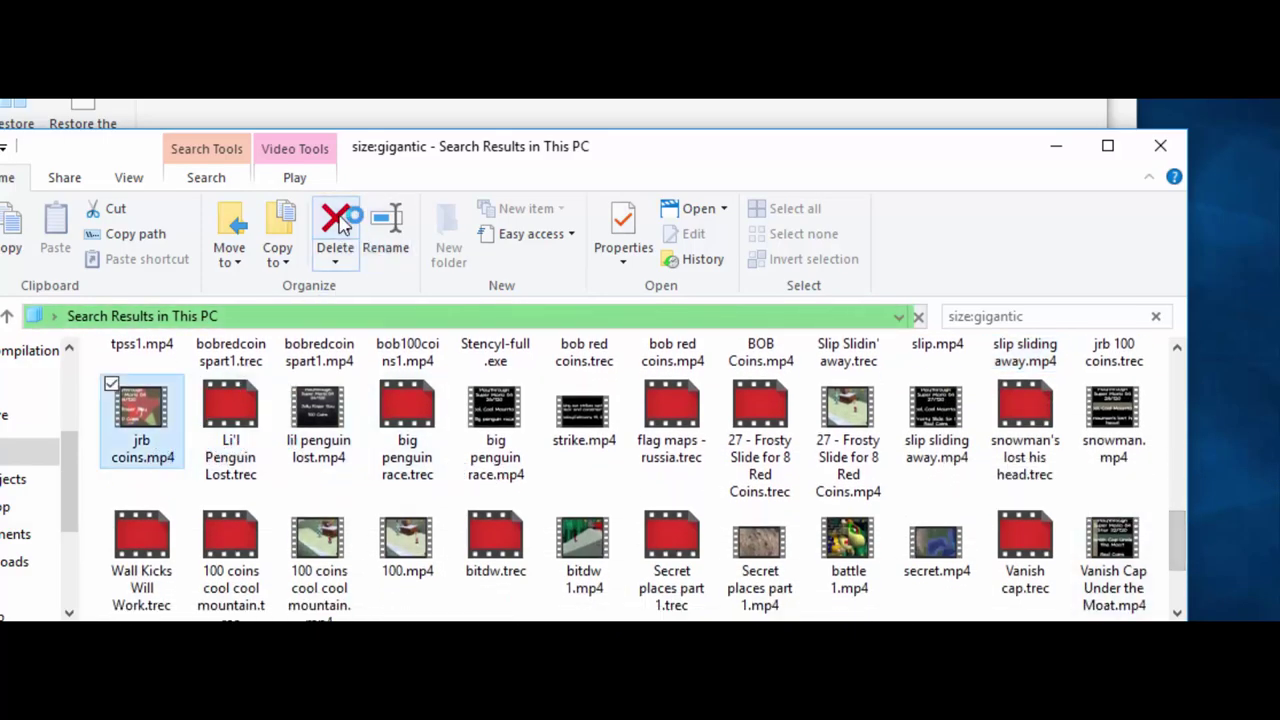
pyautogui.click(300, 449)
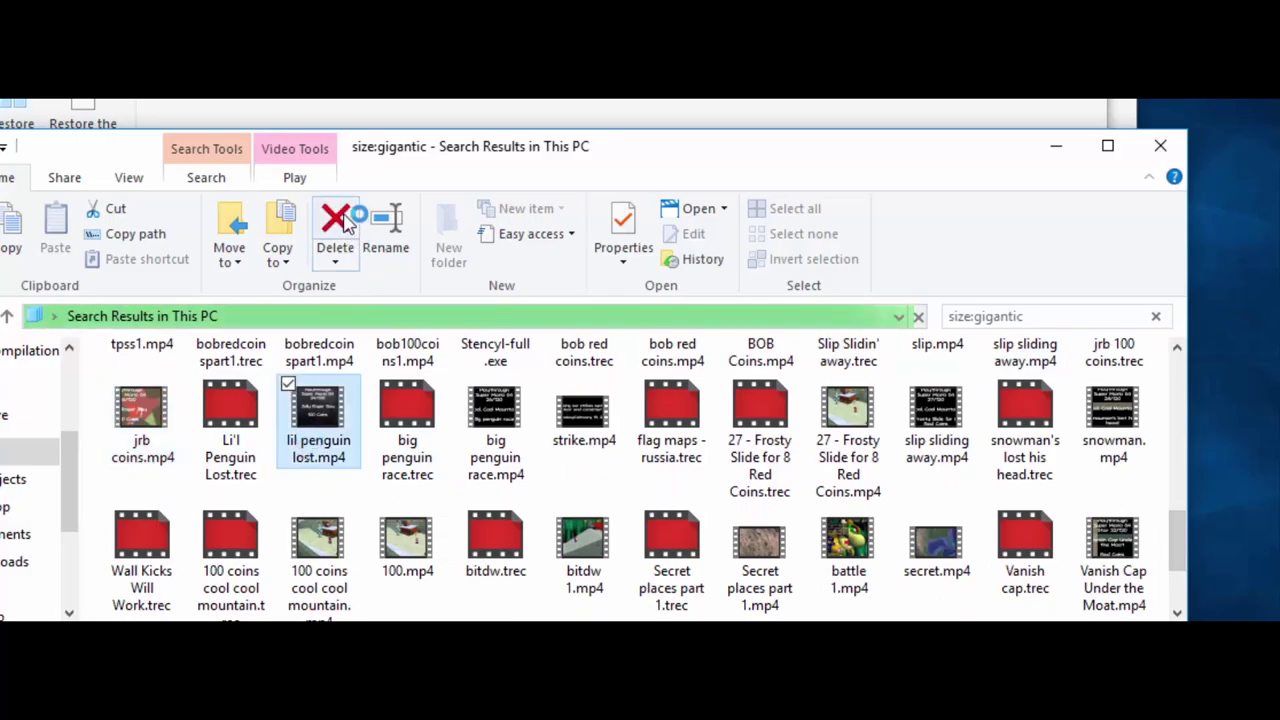
pyautogui.click(493, 430)
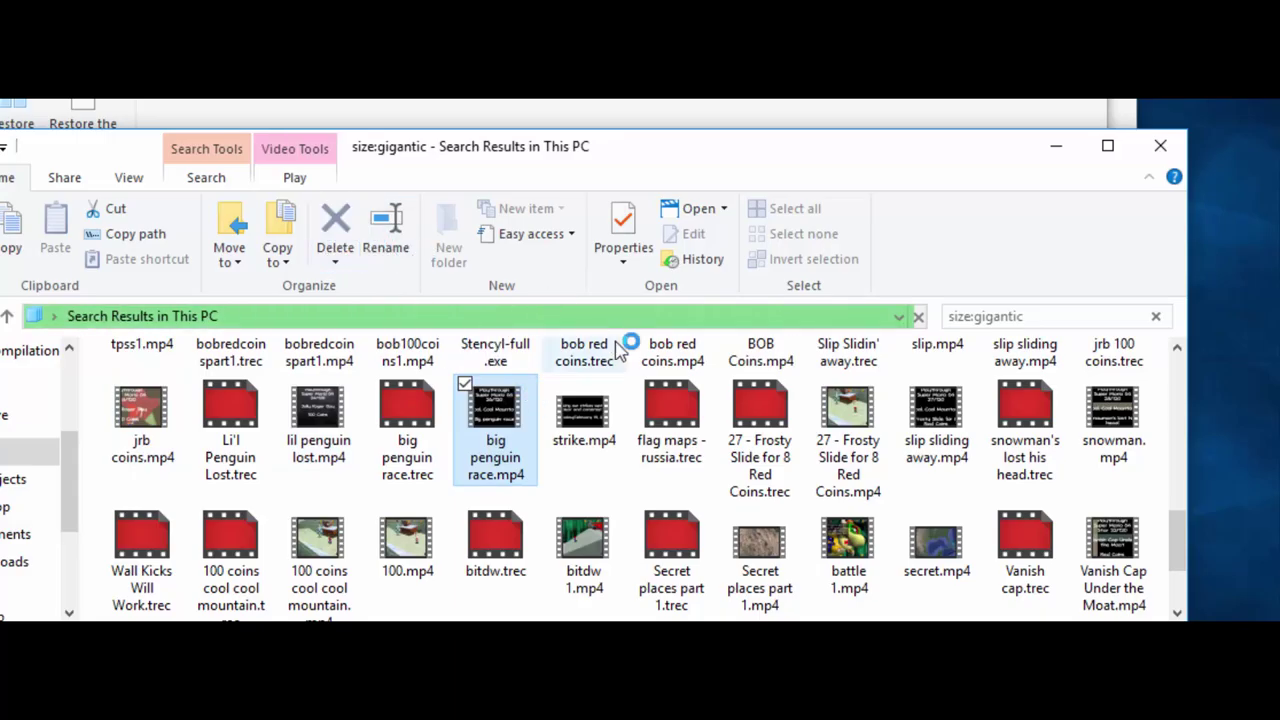
pyautogui.click(593, 431)
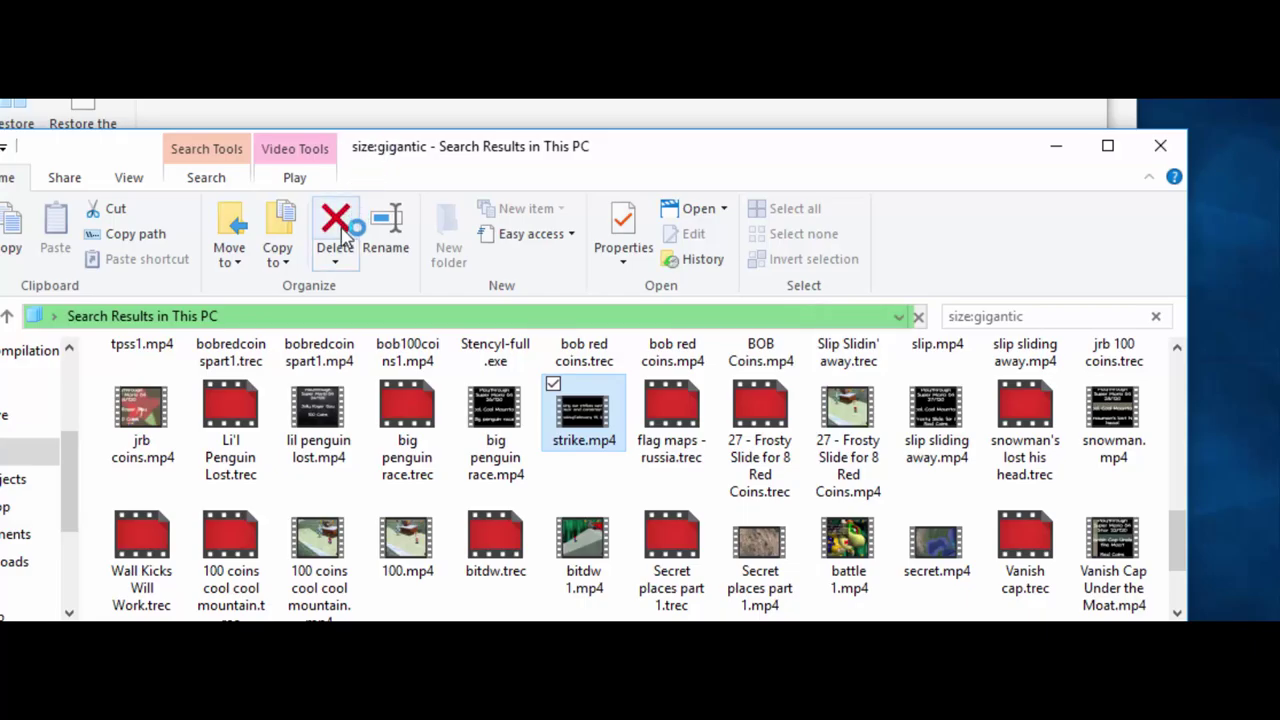
pyautogui.click(832, 448)
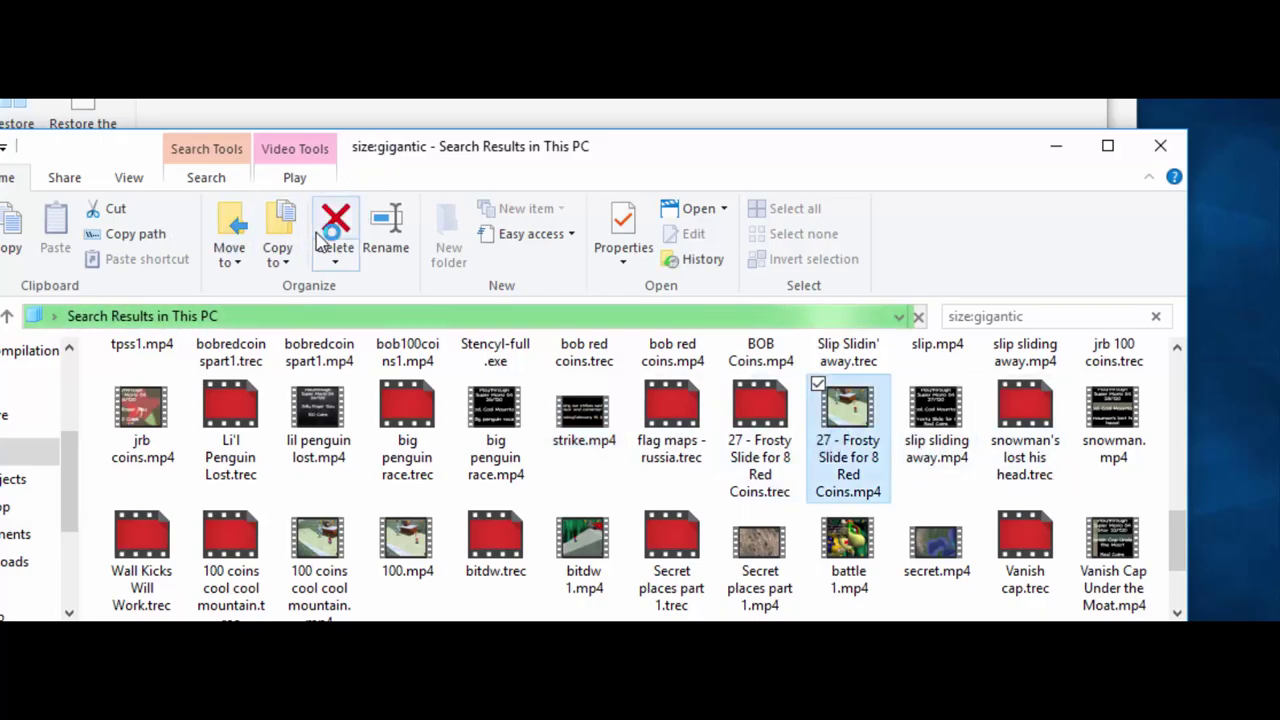
pyautogui.click(510, 104)
pyautogui.click(1140, 300)
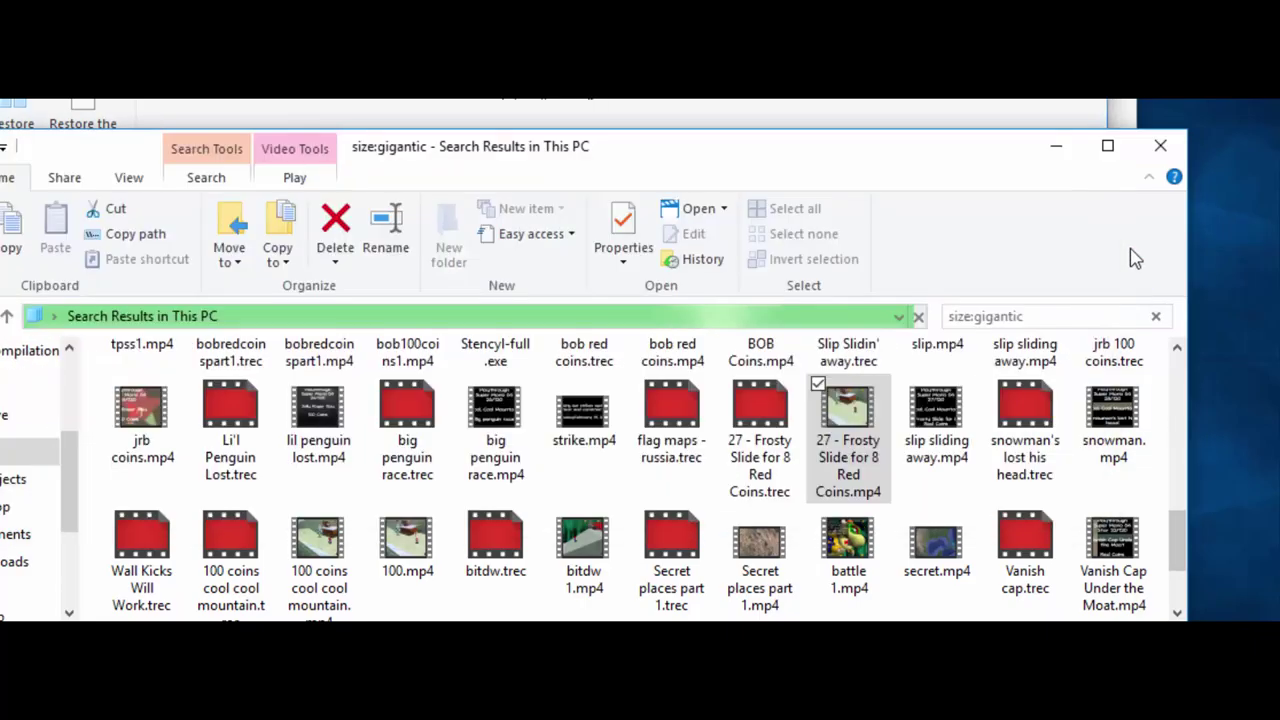
pyautogui.click(726, 118)
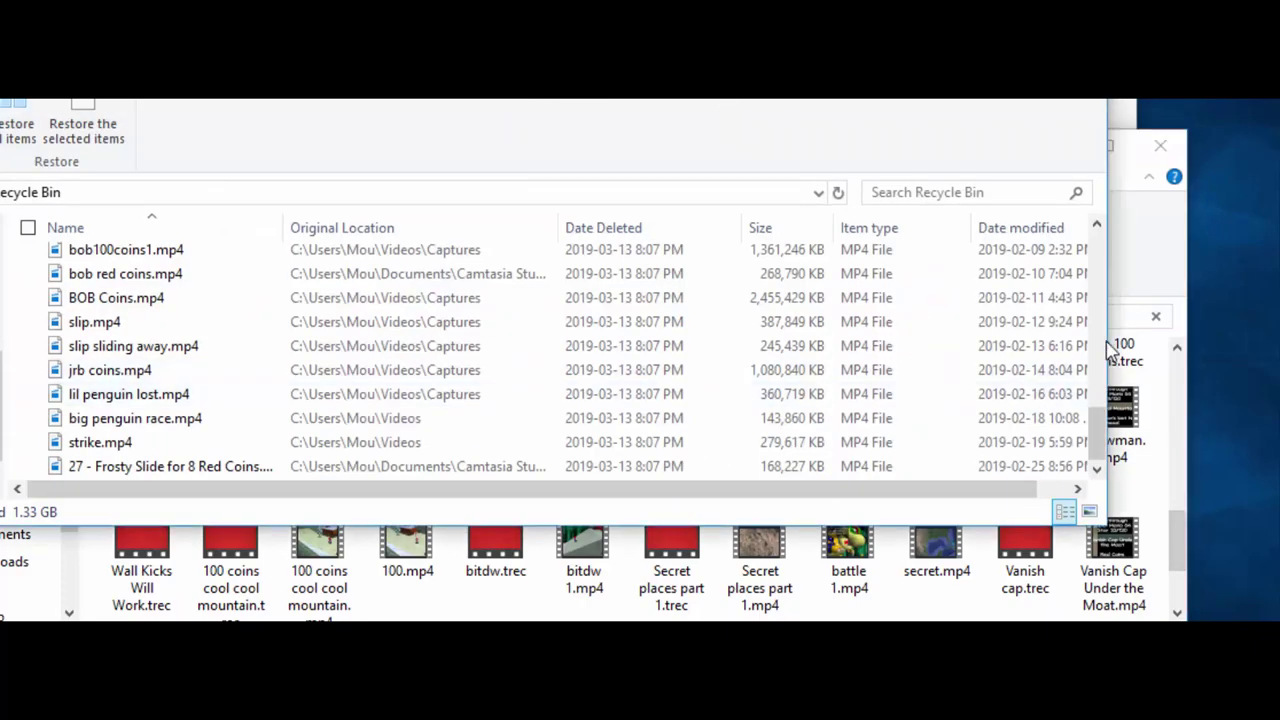
# Delete the remaining slip sliding away.mp4, snowman.mp4, 100 coins cool cool mountain.mp4, 100.mp4 and bitdw 1.mp4 from the search results
pyautogui.click(1120, 263)
pyautogui.click(928, 432)
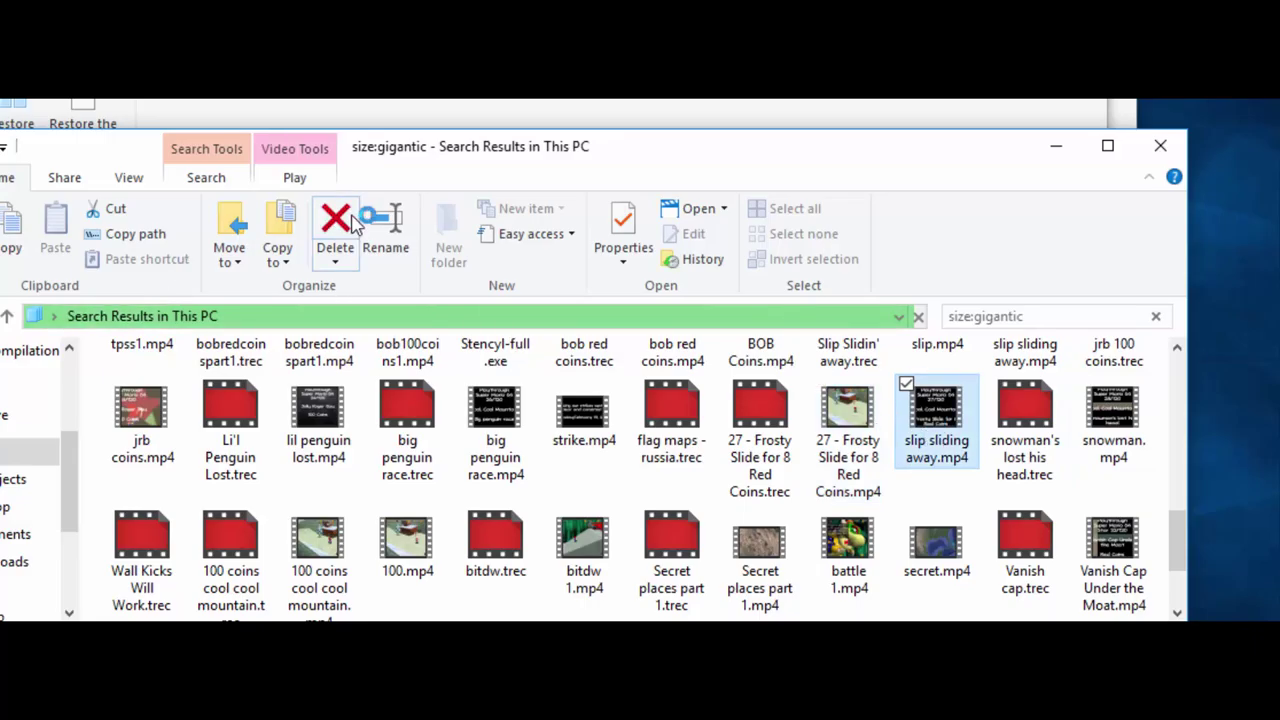
pyautogui.click(1085, 400)
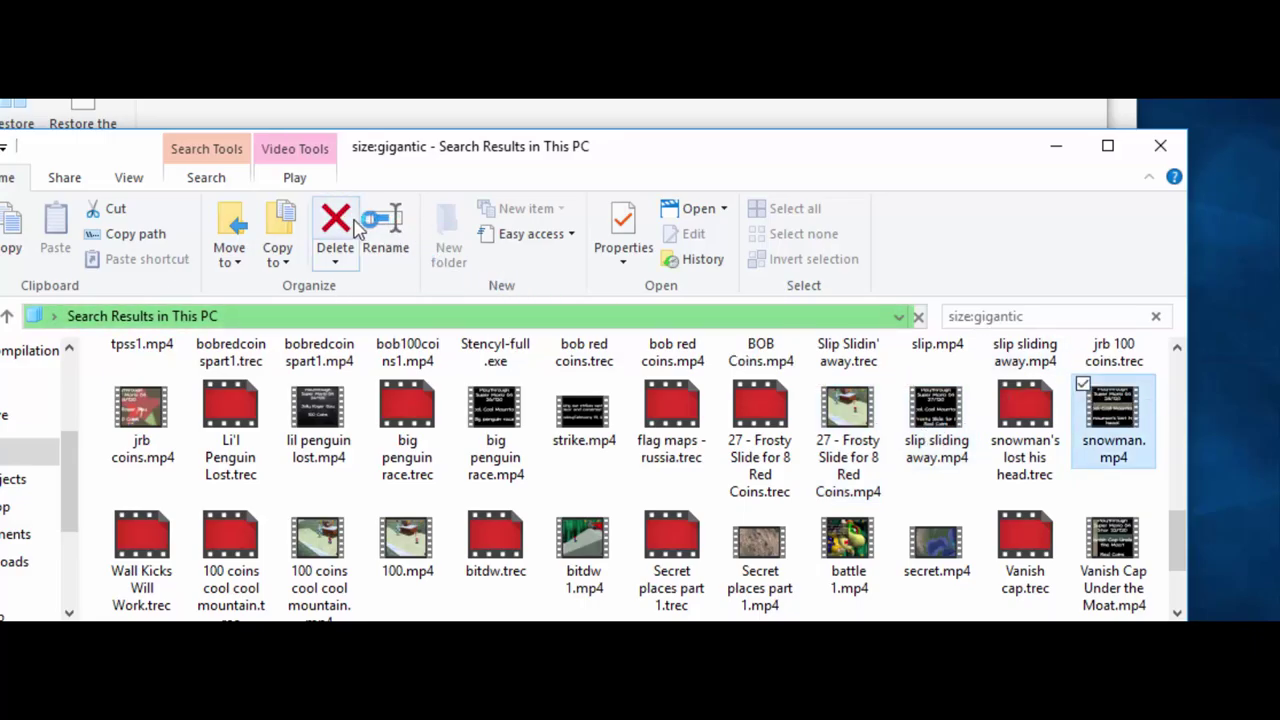
pyautogui.click(312, 572)
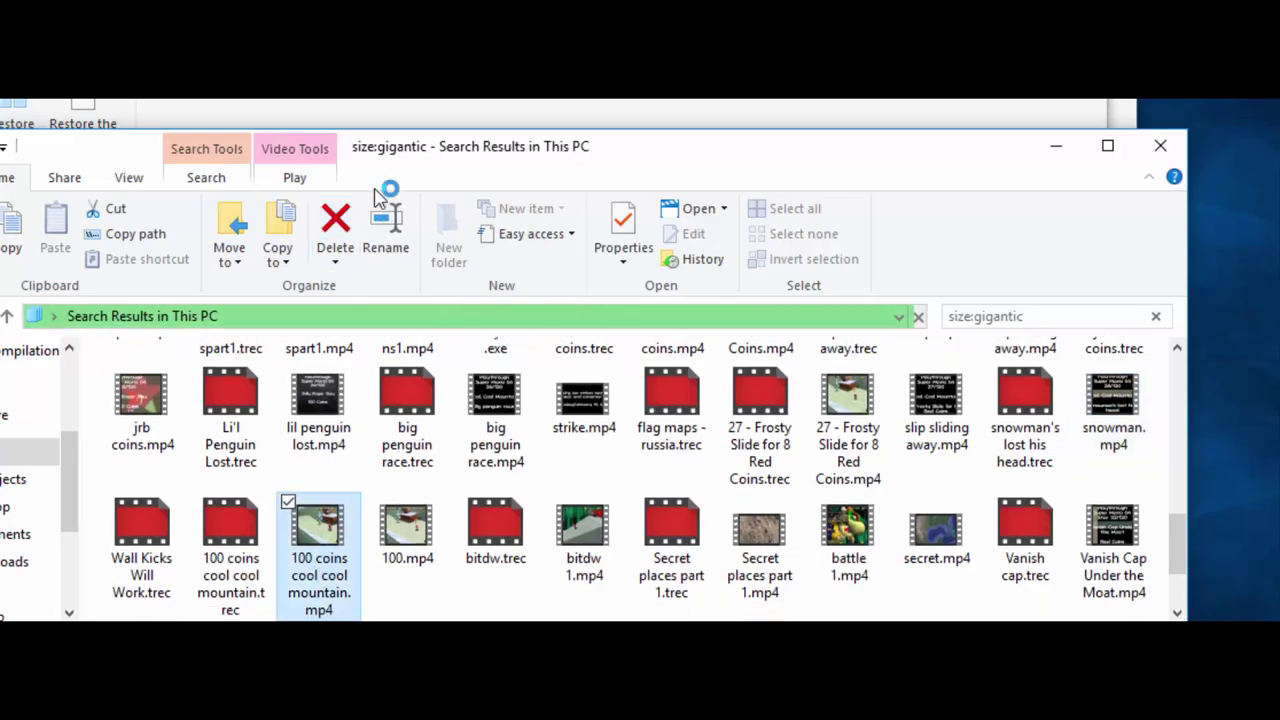
pyautogui.click(398, 560)
pyautogui.click(553, 501)
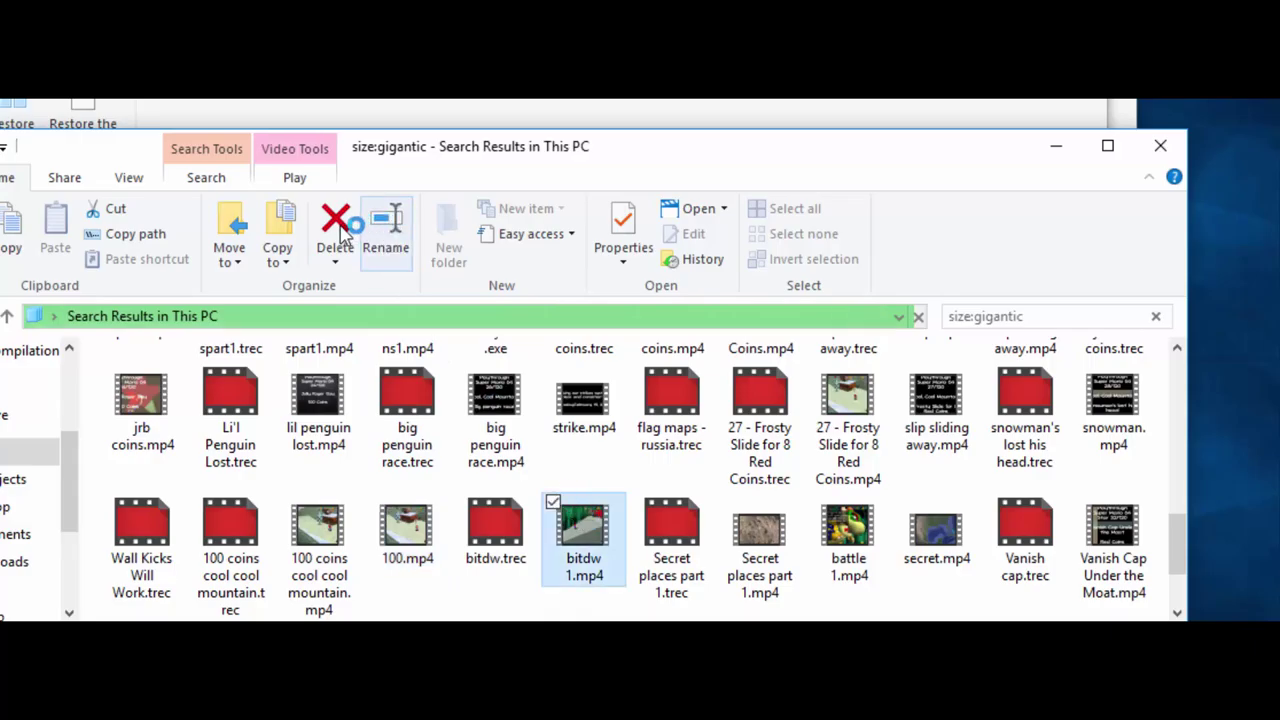
# Delete battle 1.mp4 and Vanish Cap Under the Moat.mp4 from the search results
pyautogui.click(760, 560)
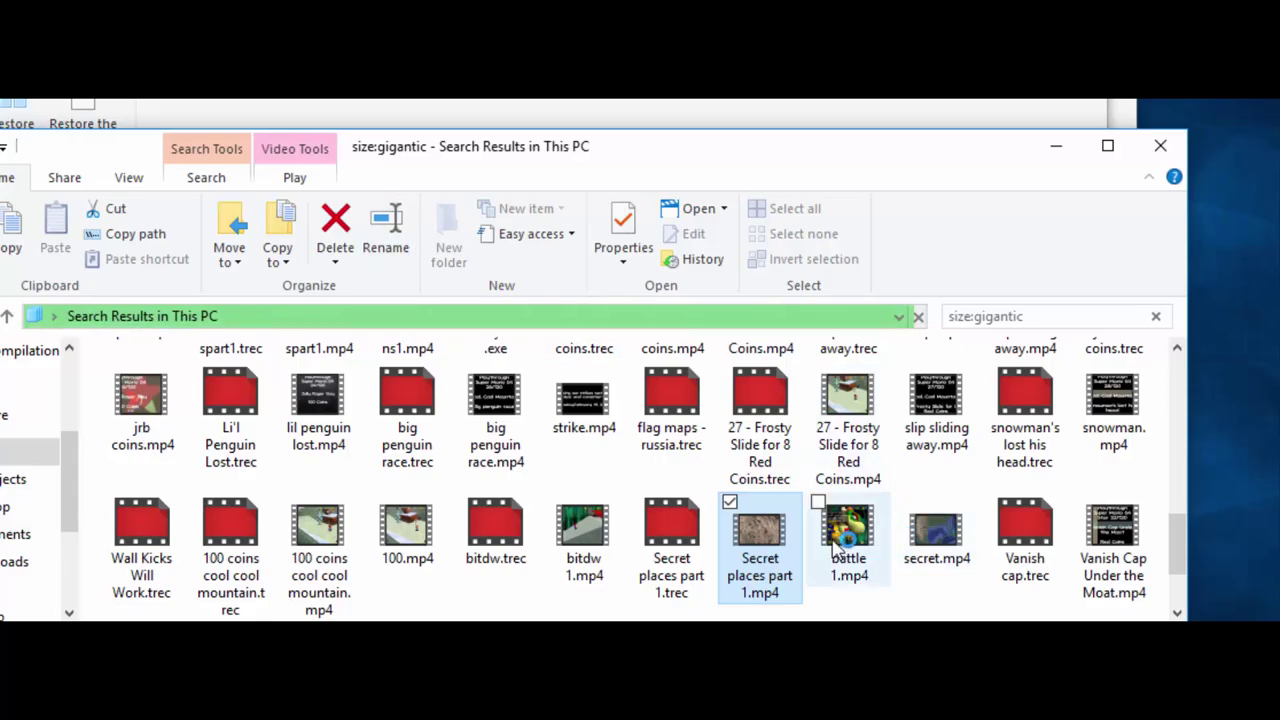
pyautogui.press('Right')
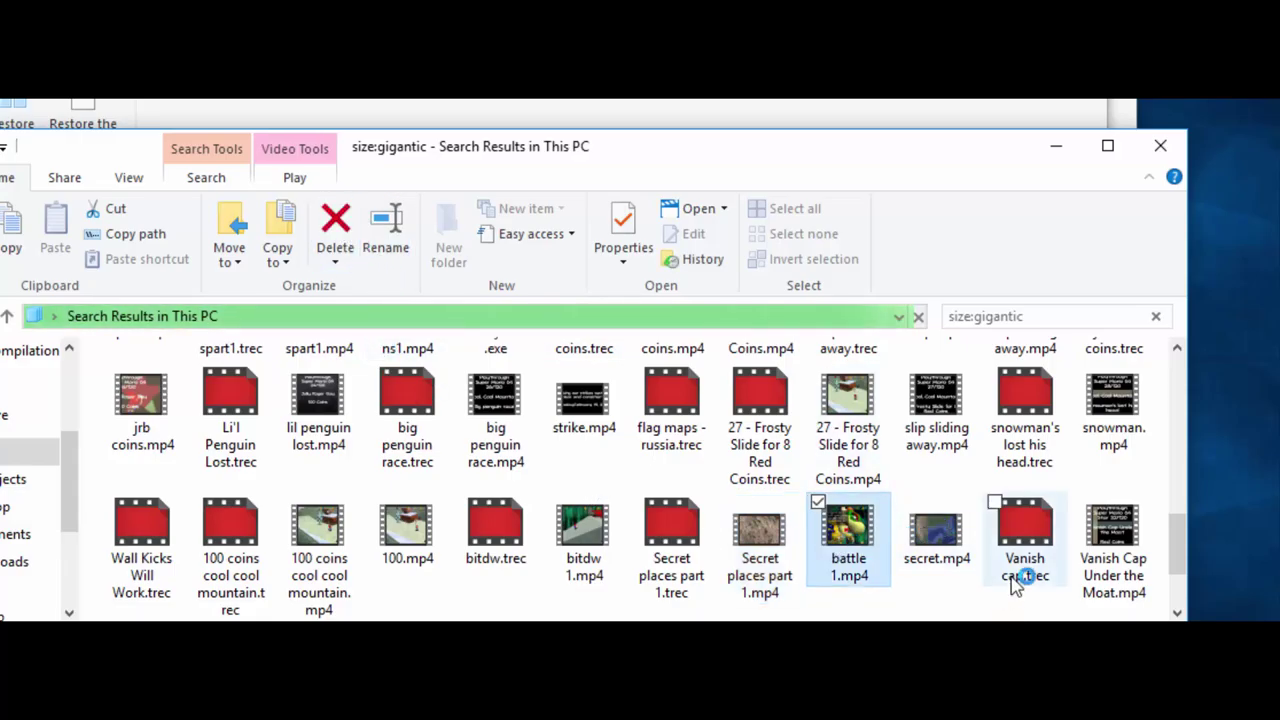
pyautogui.click(1113, 572)
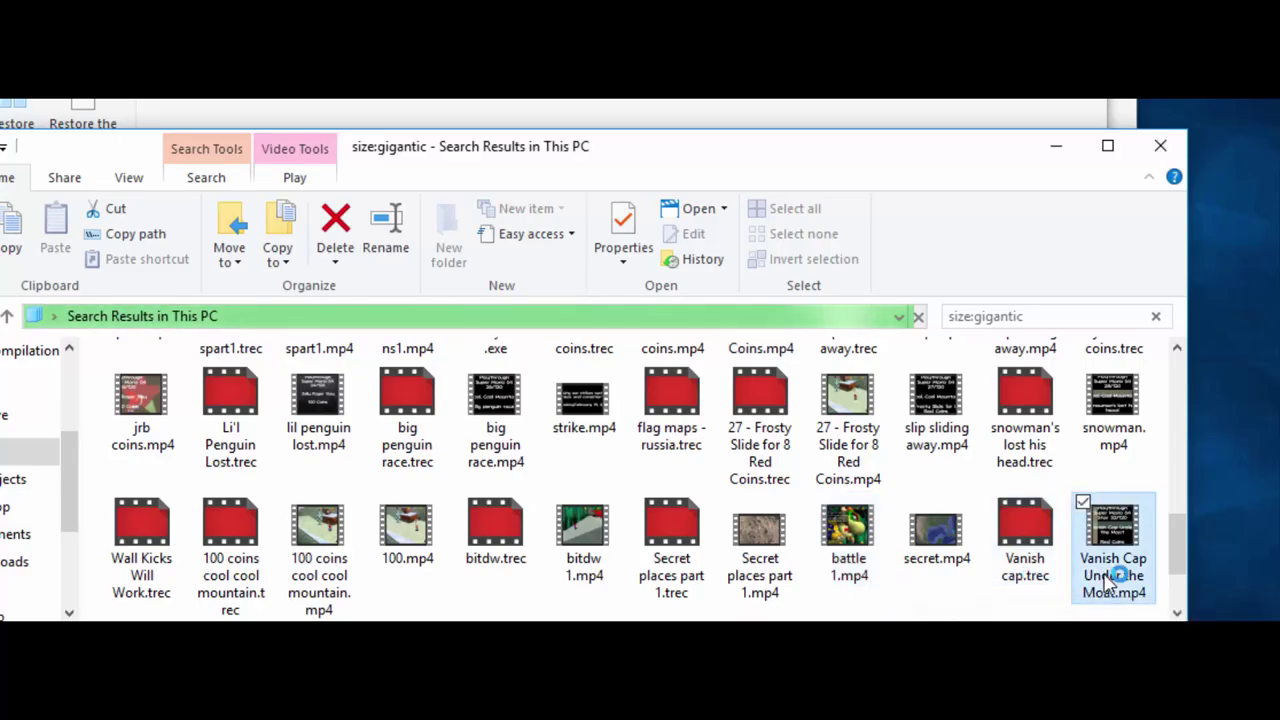
pyautogui.click(340, 215)
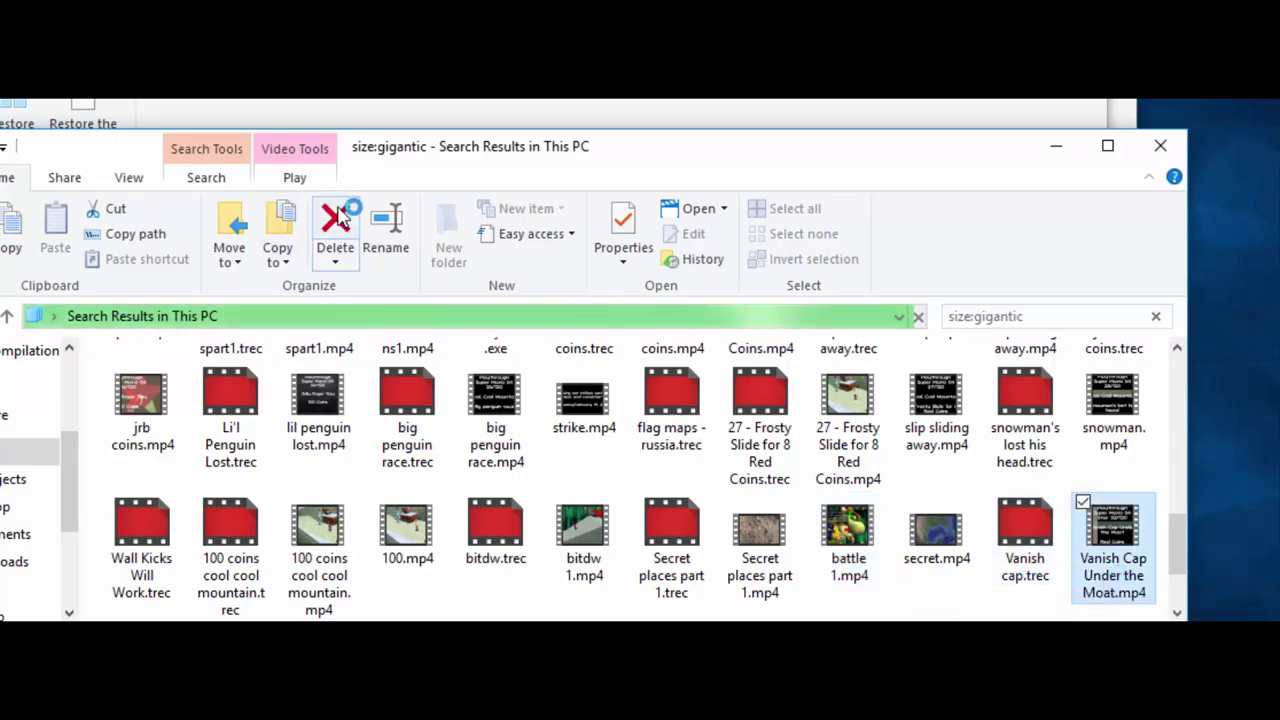
# Select mips 1.mp4 in the search results, and check the combined size of all items in the Recycle Bin
pyautogui.moveTo(1178, 553); pyautogui.dragTo(1182, 582)
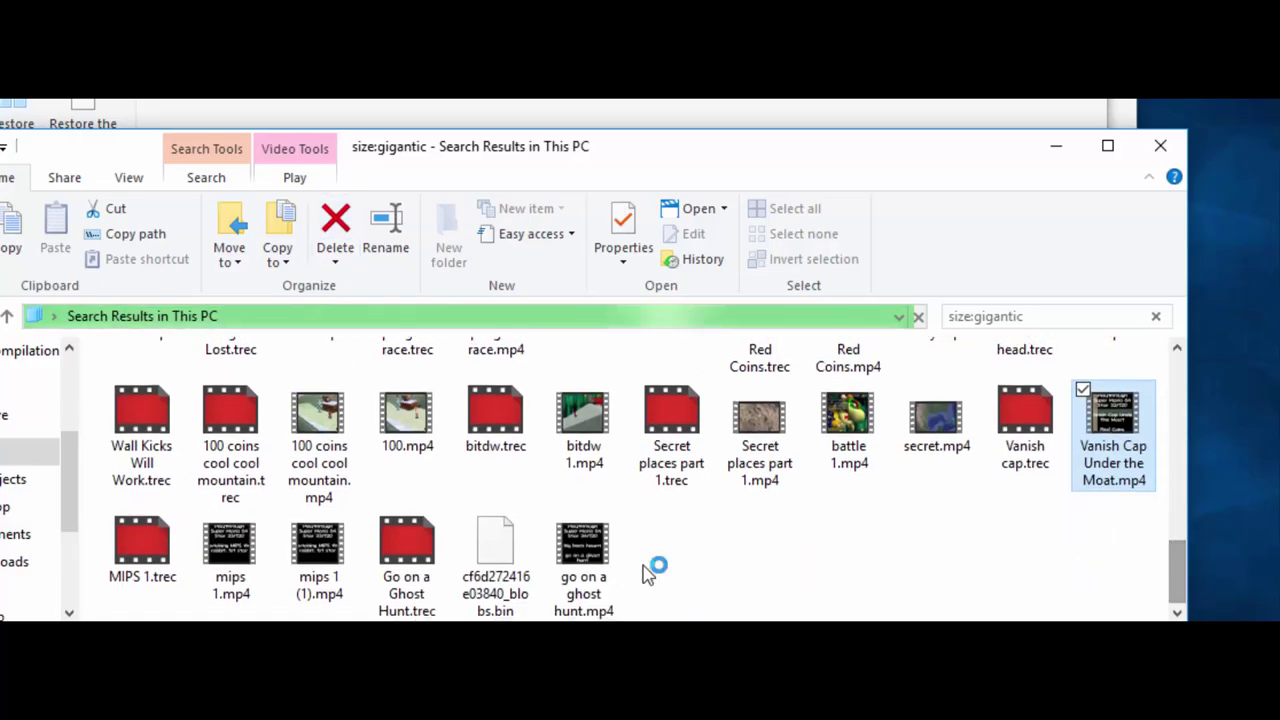
pyautogui.click(226, 548)
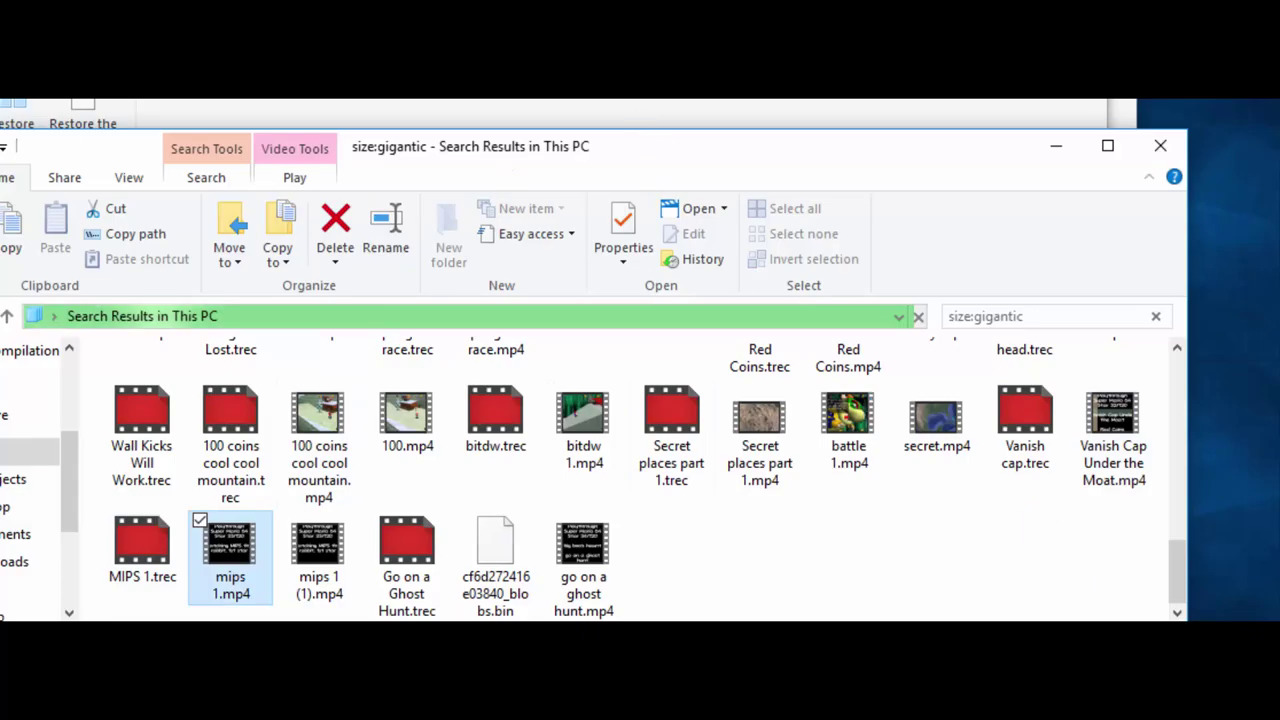
pyautogui.hotkey('alt', 'Tab')
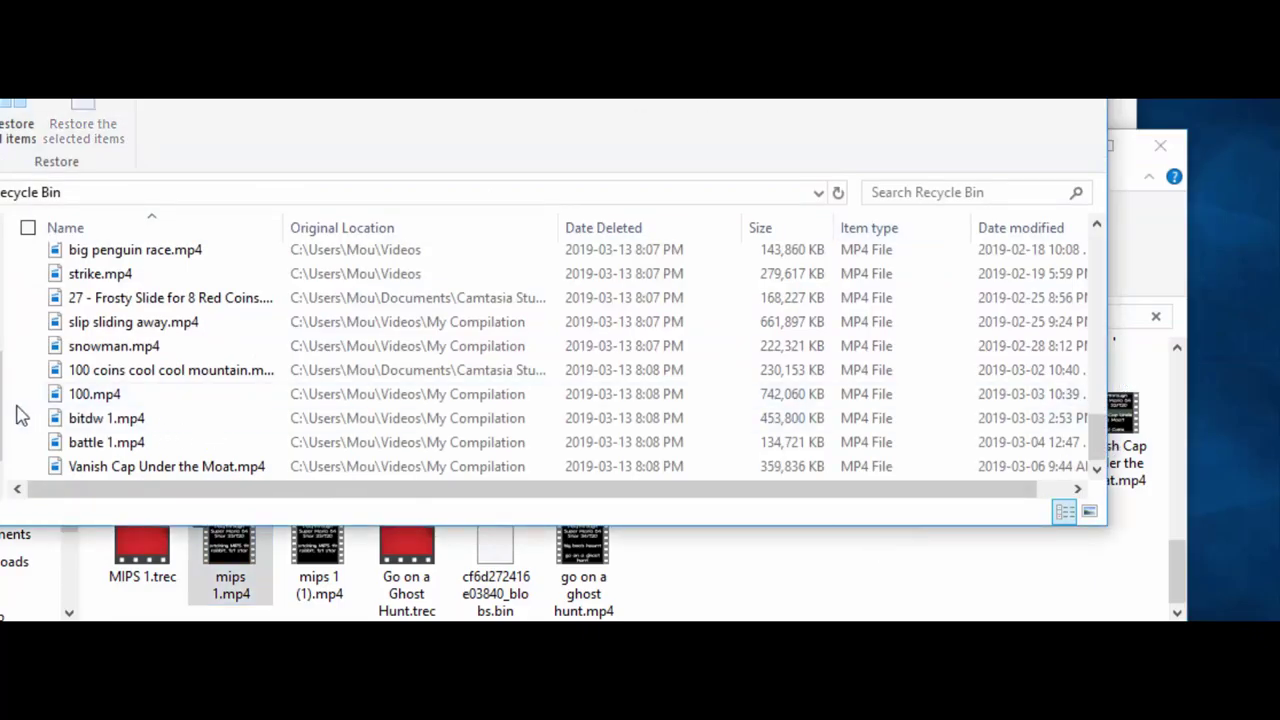
pyautogui.hotkey('ctrl', 'a')
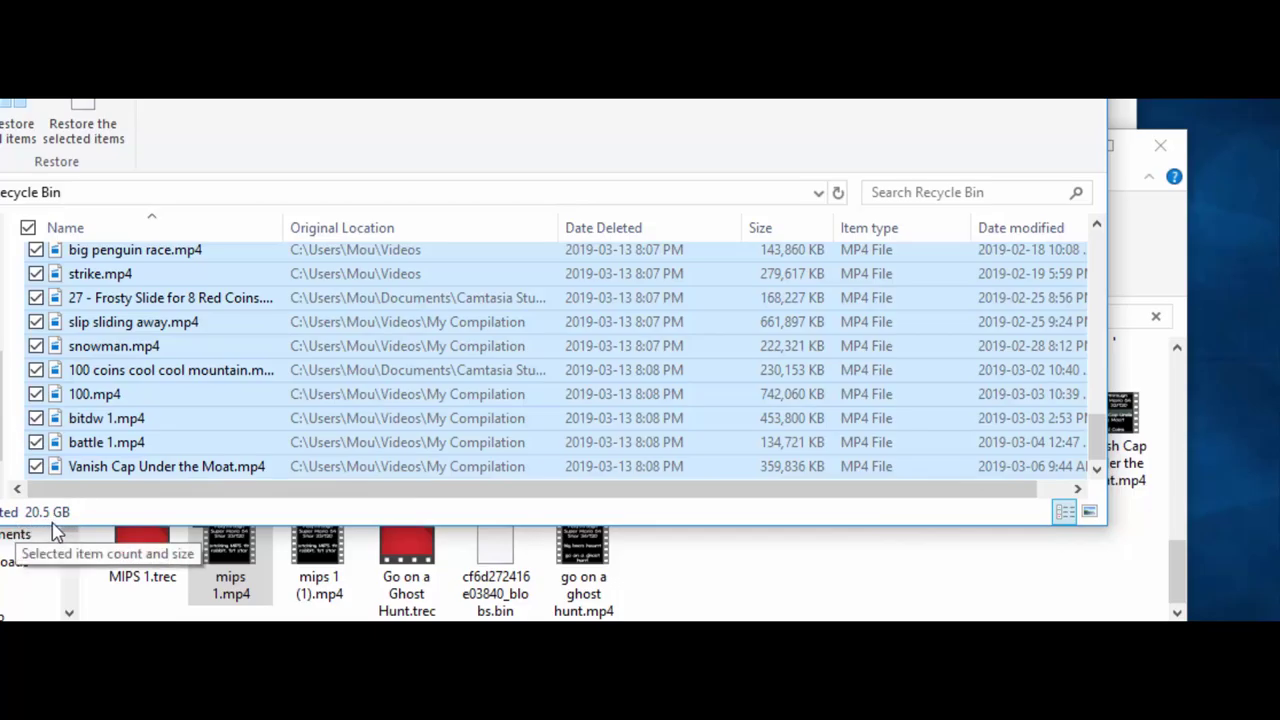
pyautogui.hotkey('alt', 'Tab')
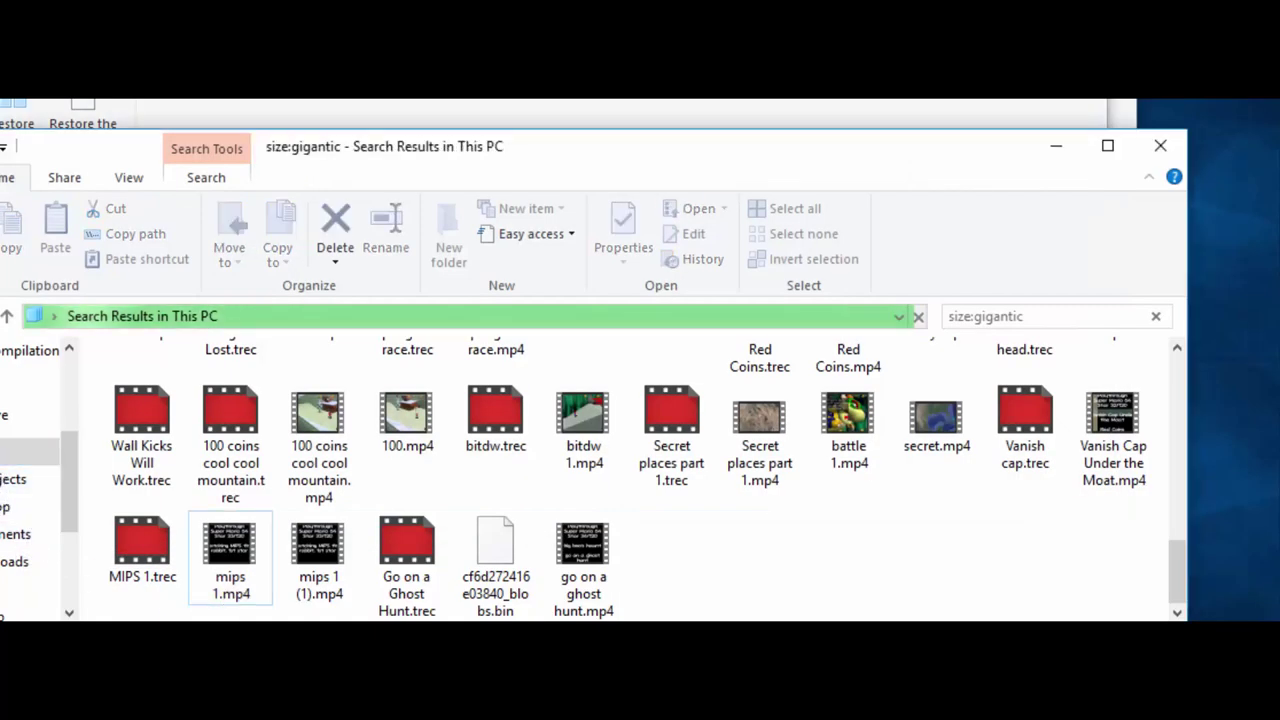
# Open This PC in a new File Explorer window and start Disk Cleanup for the WINDOWS (C:) drive
pyautogui.press('super+e')
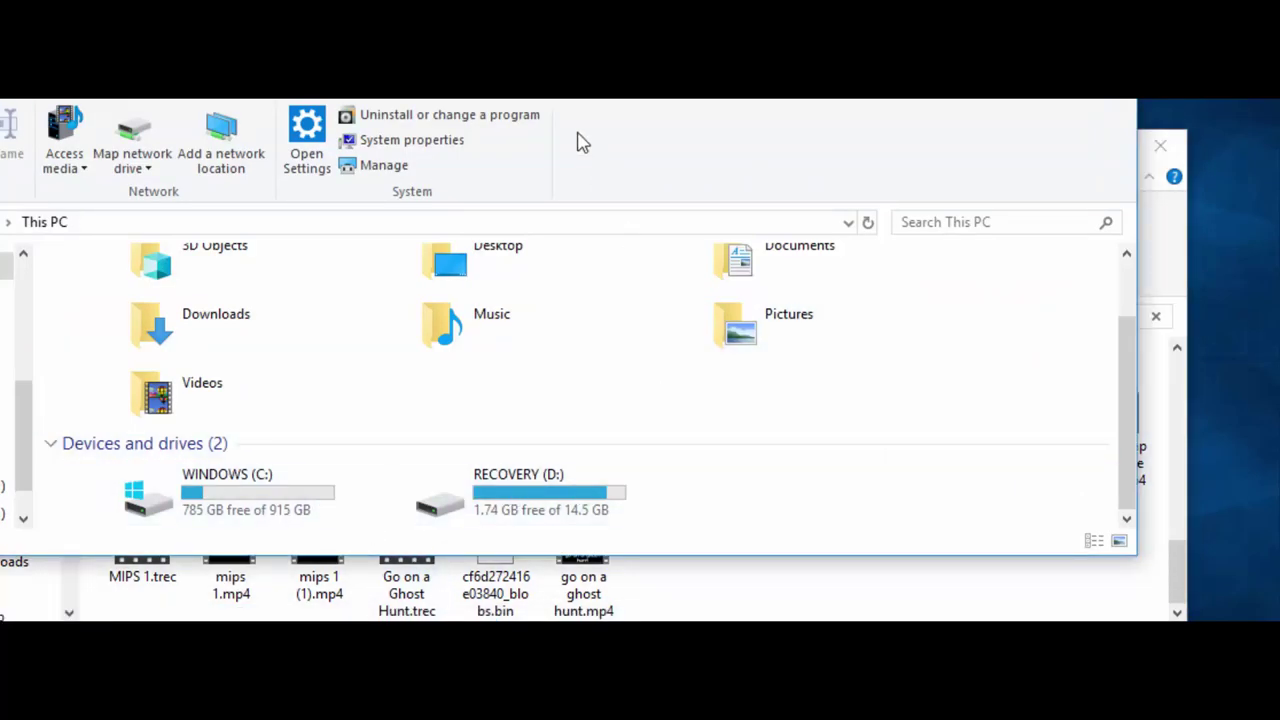
pyautogui.click(975, 608)
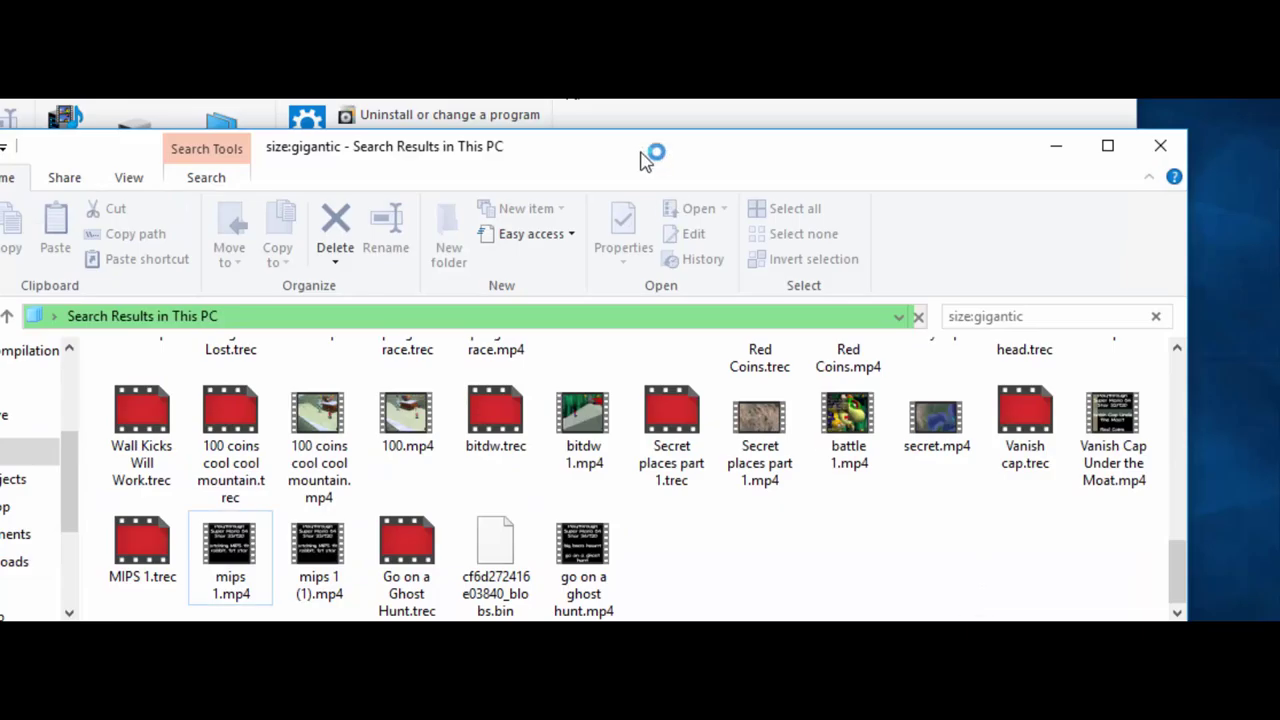
pyautogui.hotkey('alt', 'Tab')
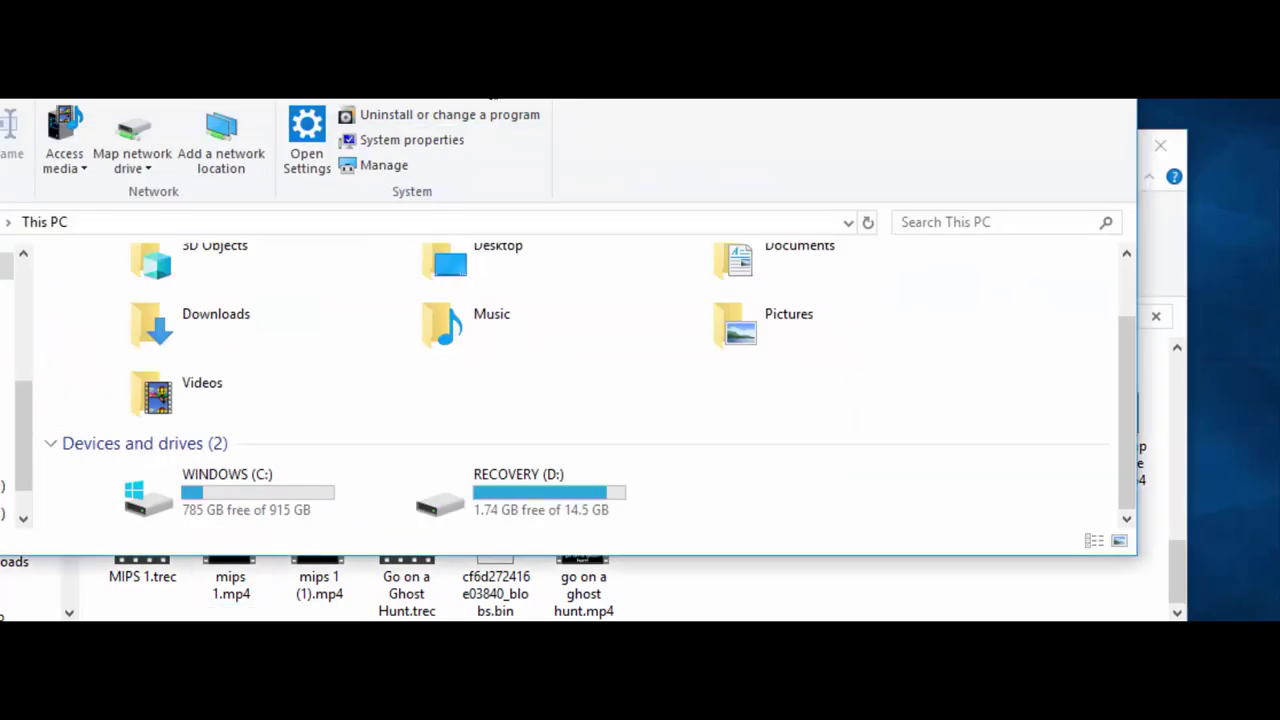
pyautogui.click(45, 98)
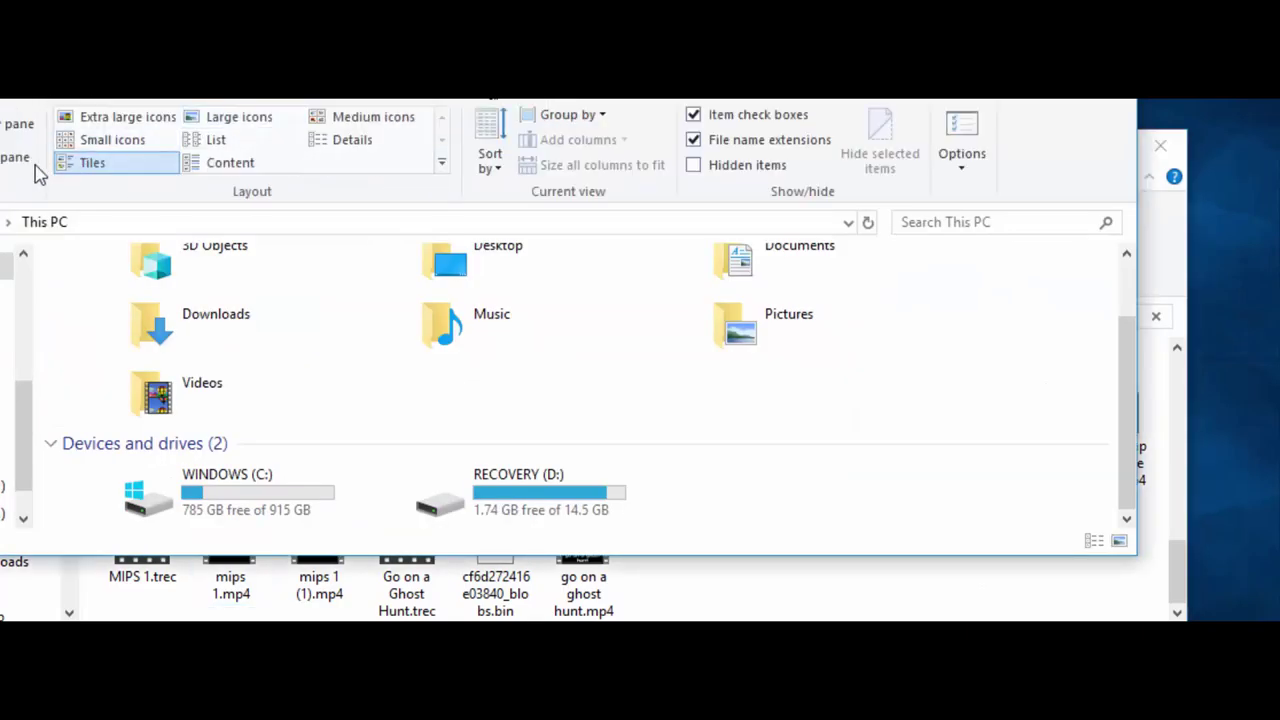
pyautogui.click(232, 505)
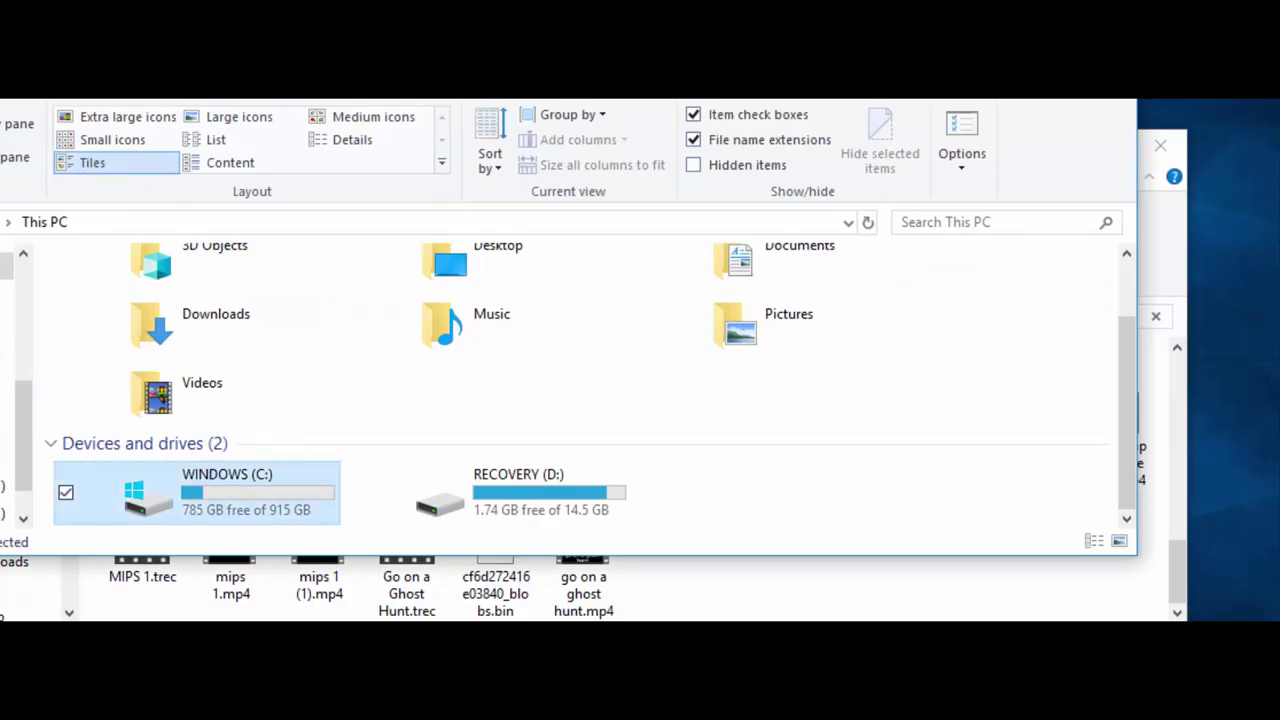
pyautogui.click(106, 99)
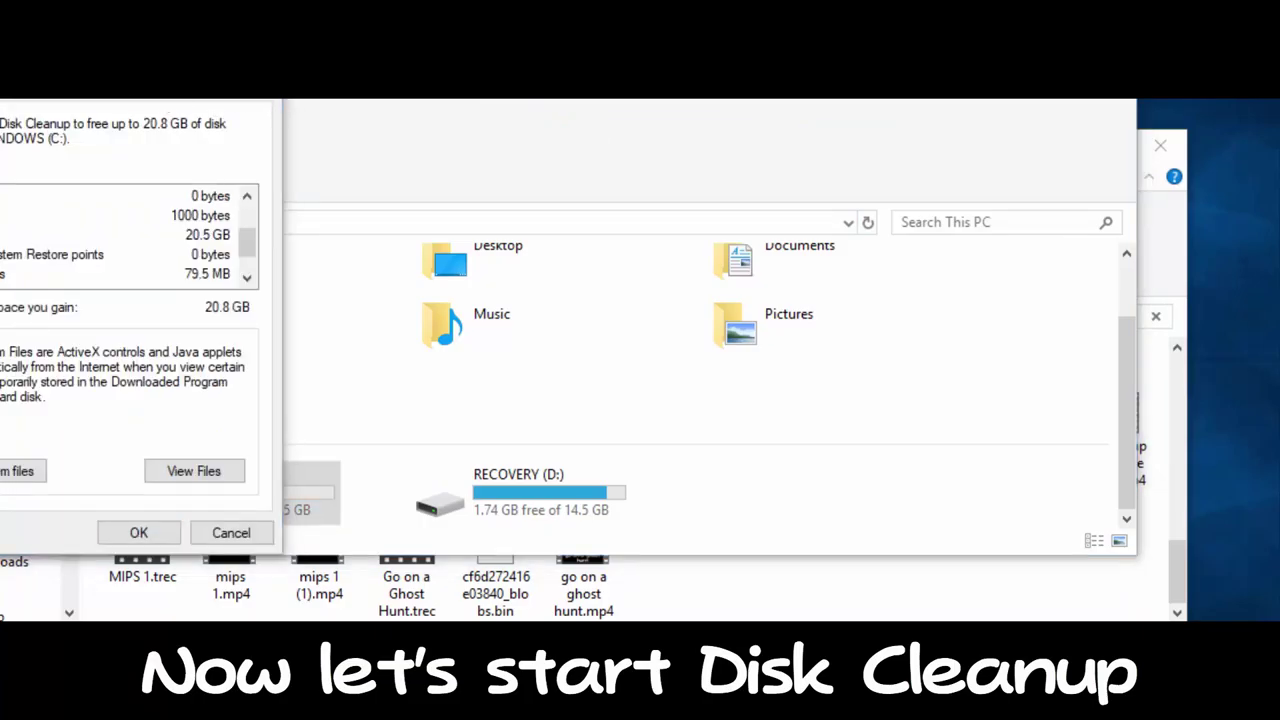
# Review the Disk Cleanup file categories and permanently delete all the checked ones, including the Recycle Bin and temporary files
pyautogui.moveTo(80, 65); pyautogui.dragTo(432, 150)
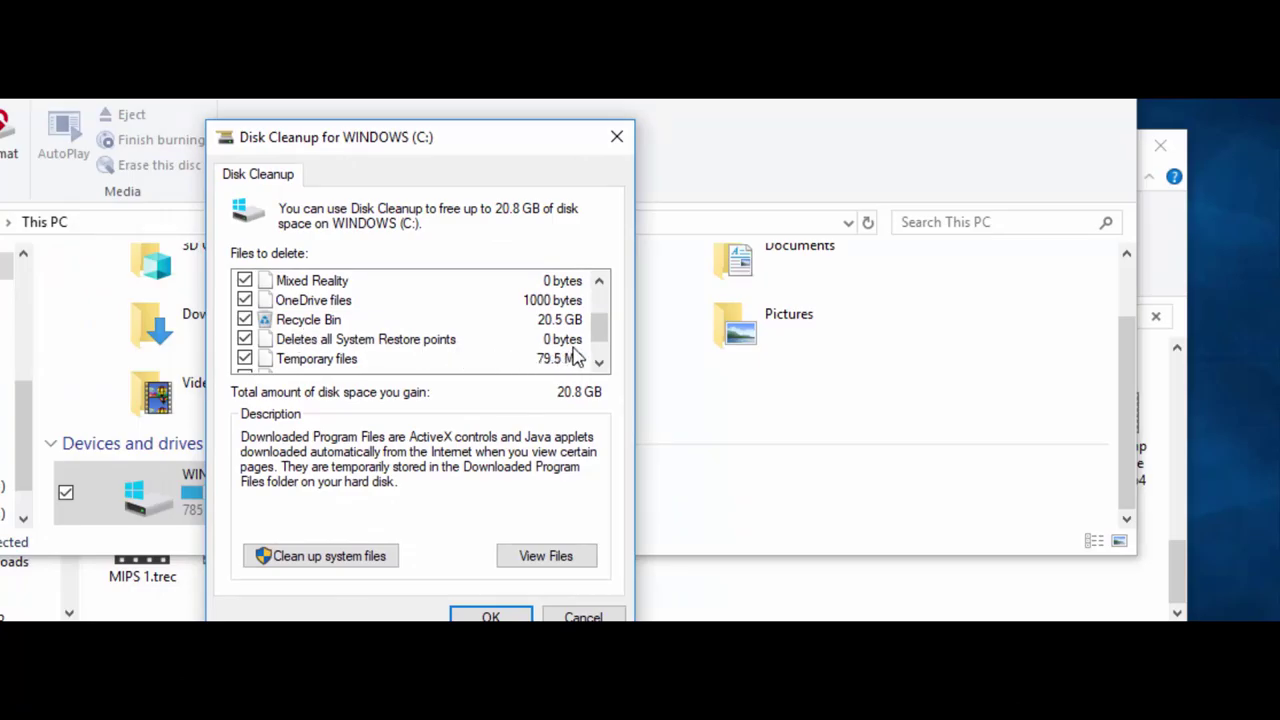
pyautogui.moveTo(603, 343); pyautogui.dragTo(603, 313)
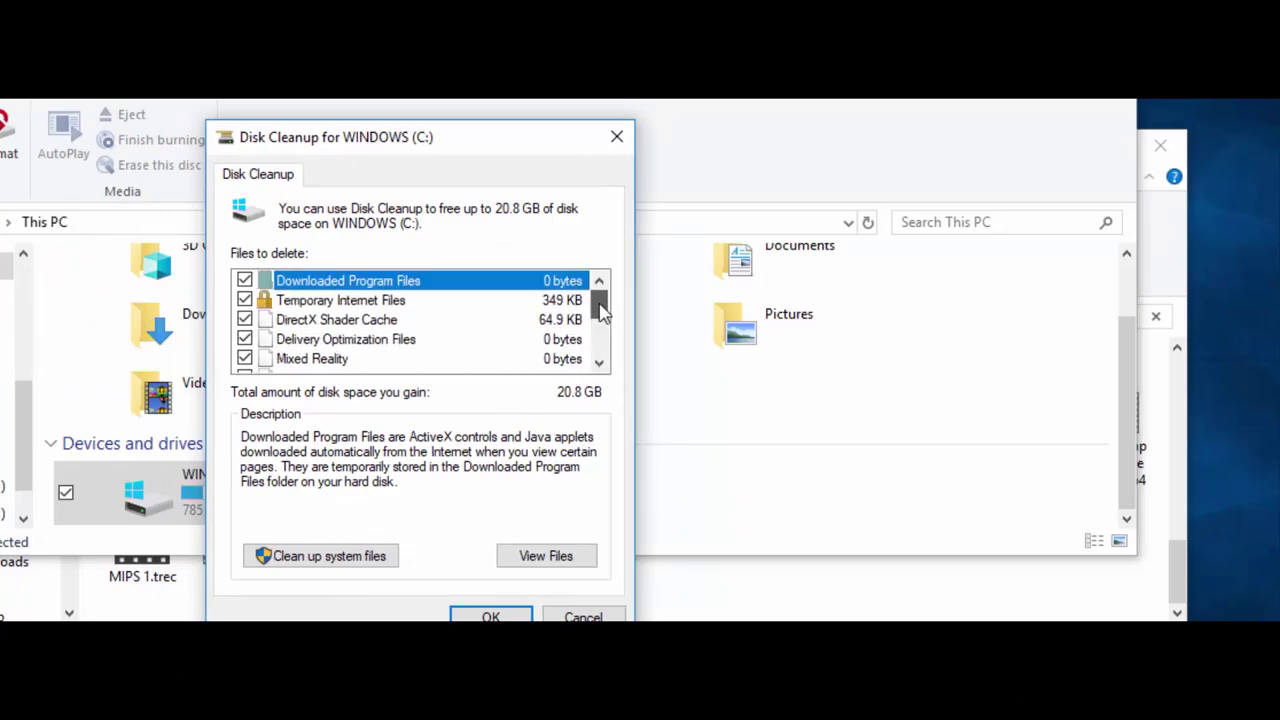
pyautogui.click(505, 616)
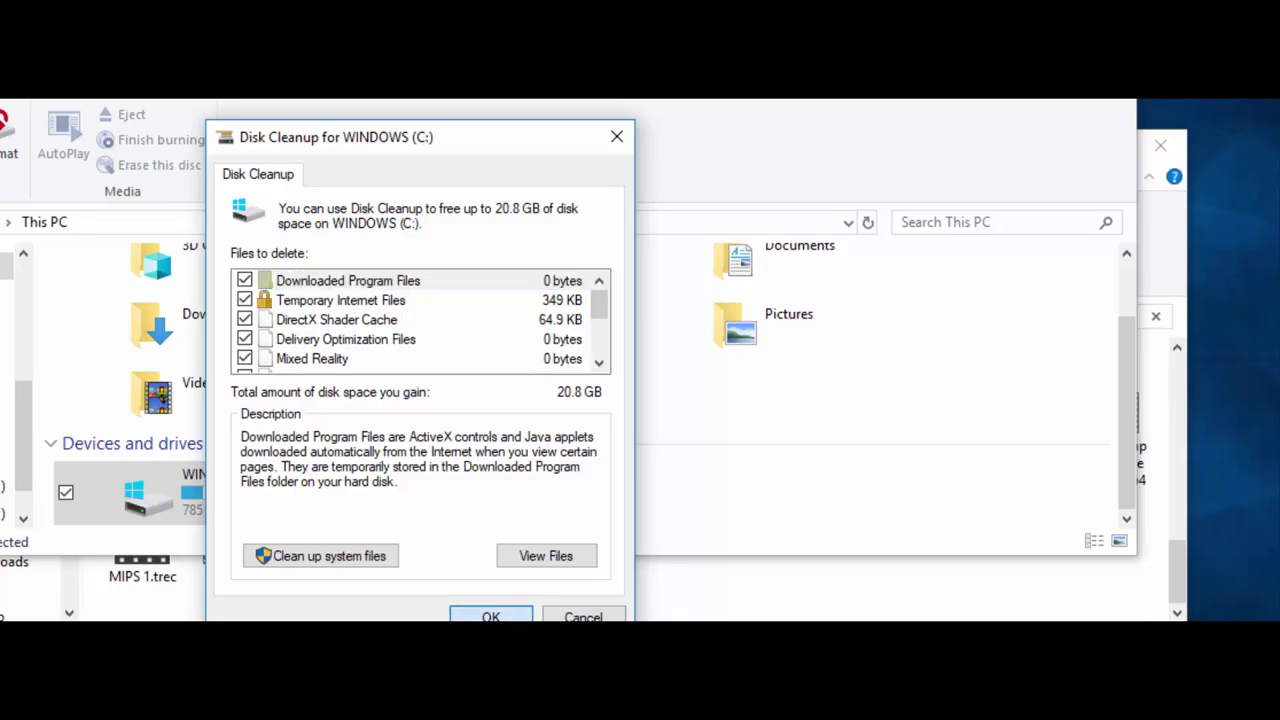
pyautogui.click(530, 362)
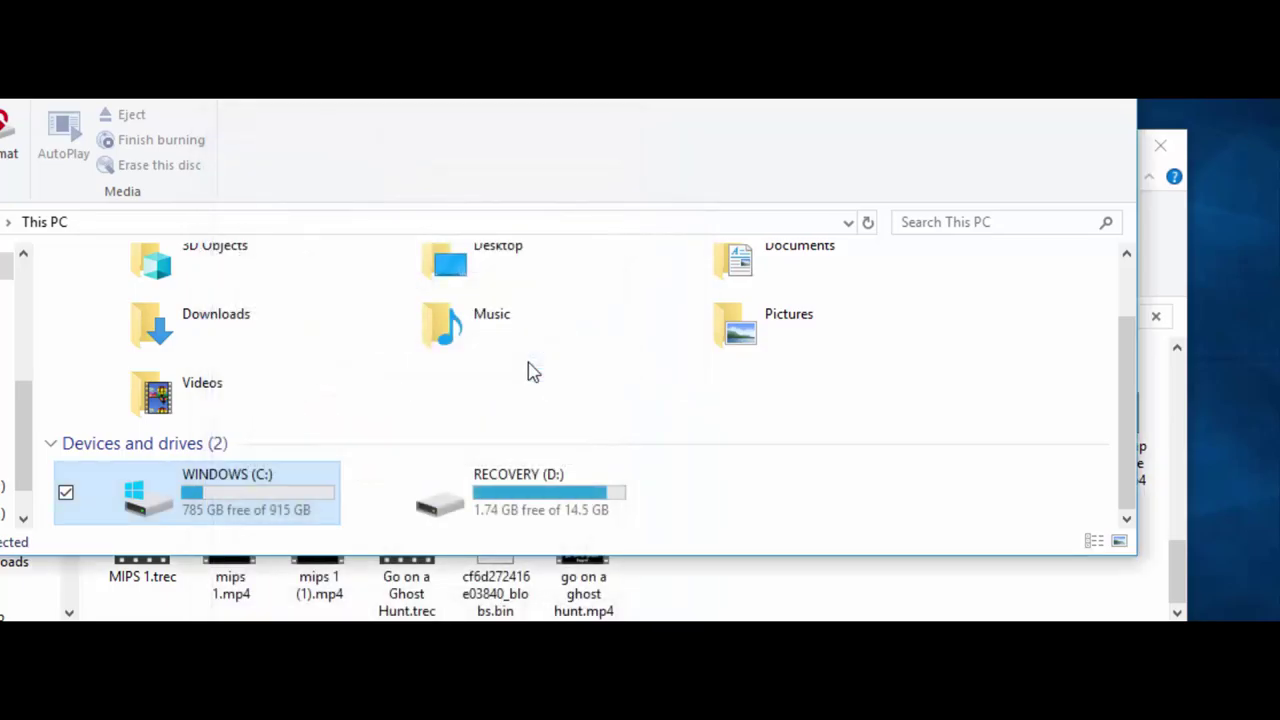